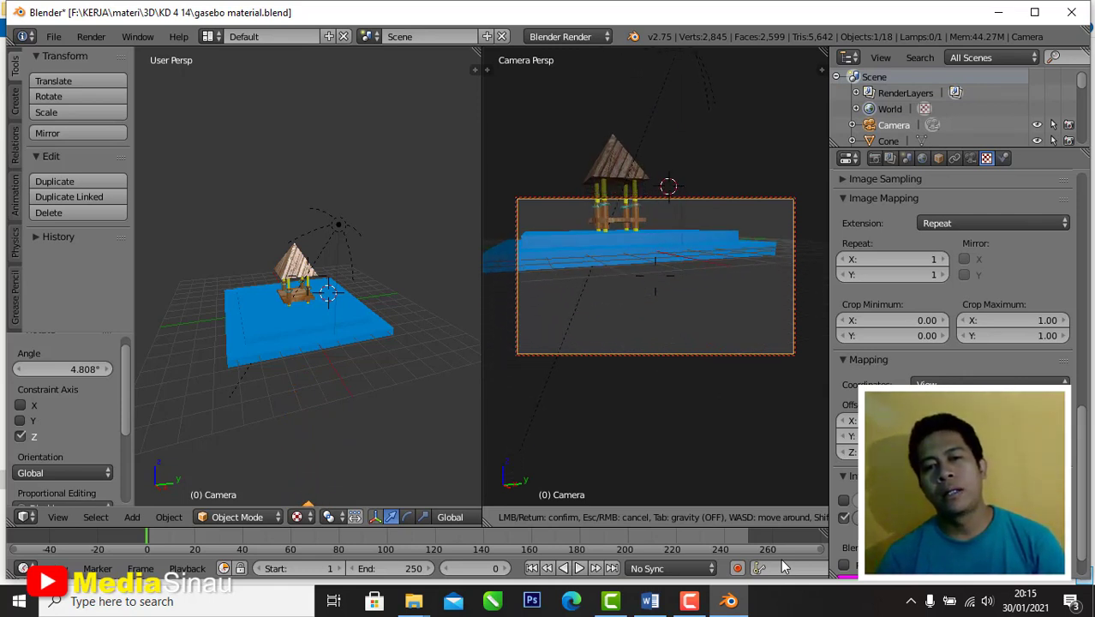
Reposition the camera in Walk Navigation until the gazebo sits centred in the camera frame and confirm the position
key(s)
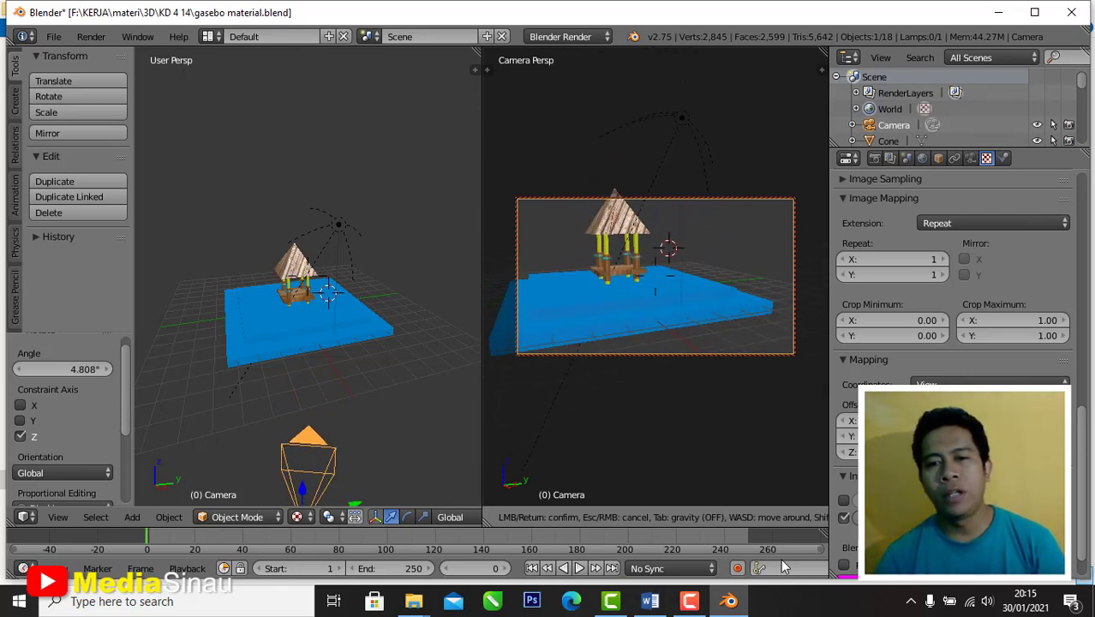
key(e)
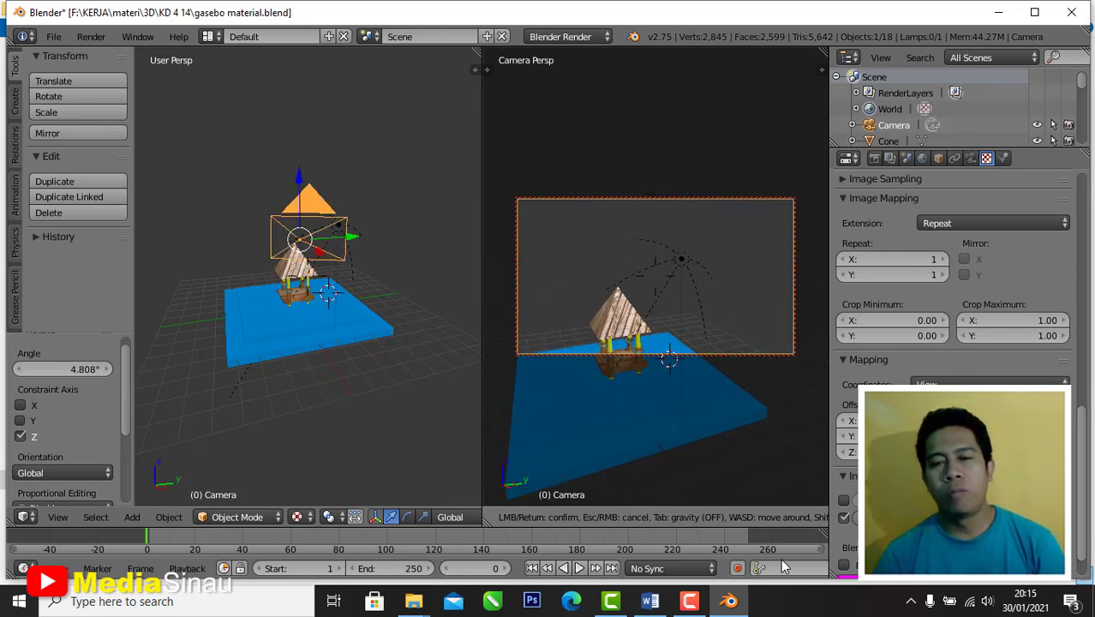
key(q)
key(s)
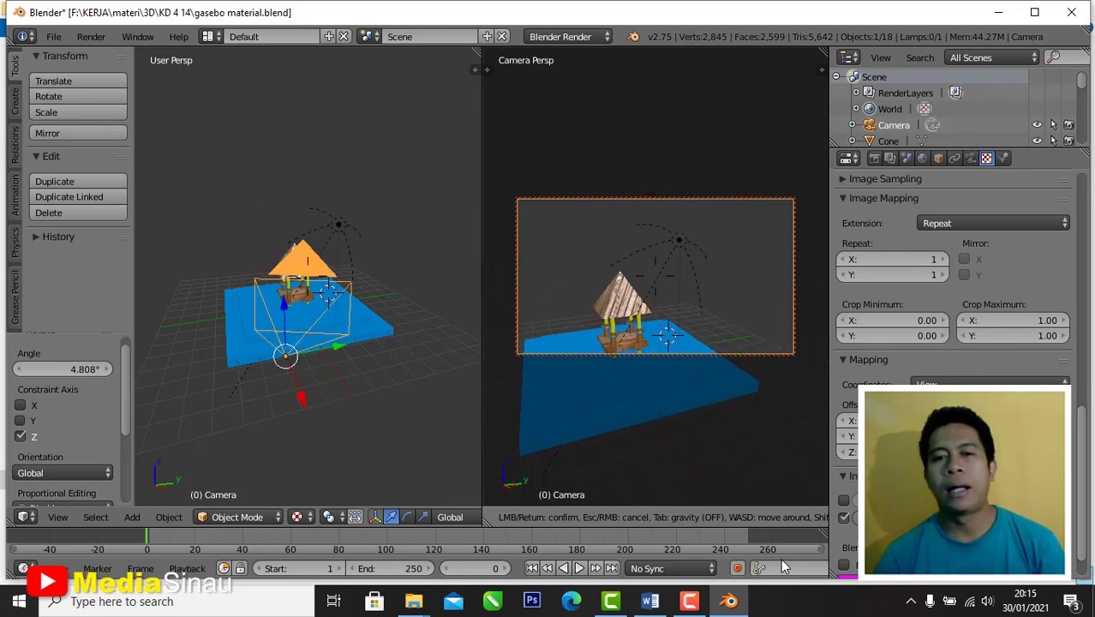
key(s)
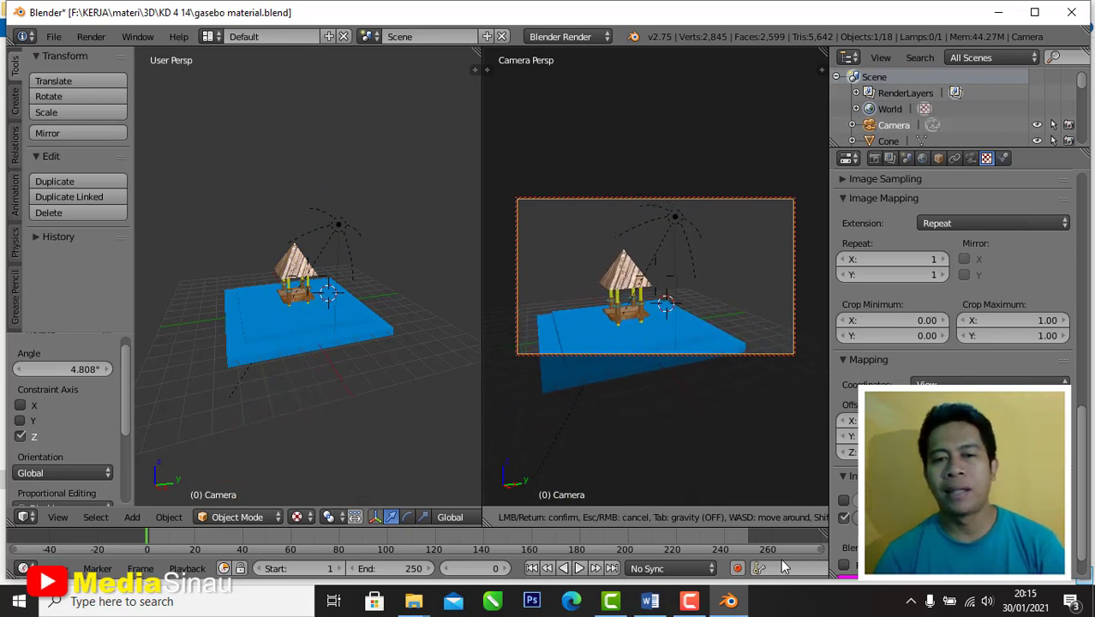
key(w)
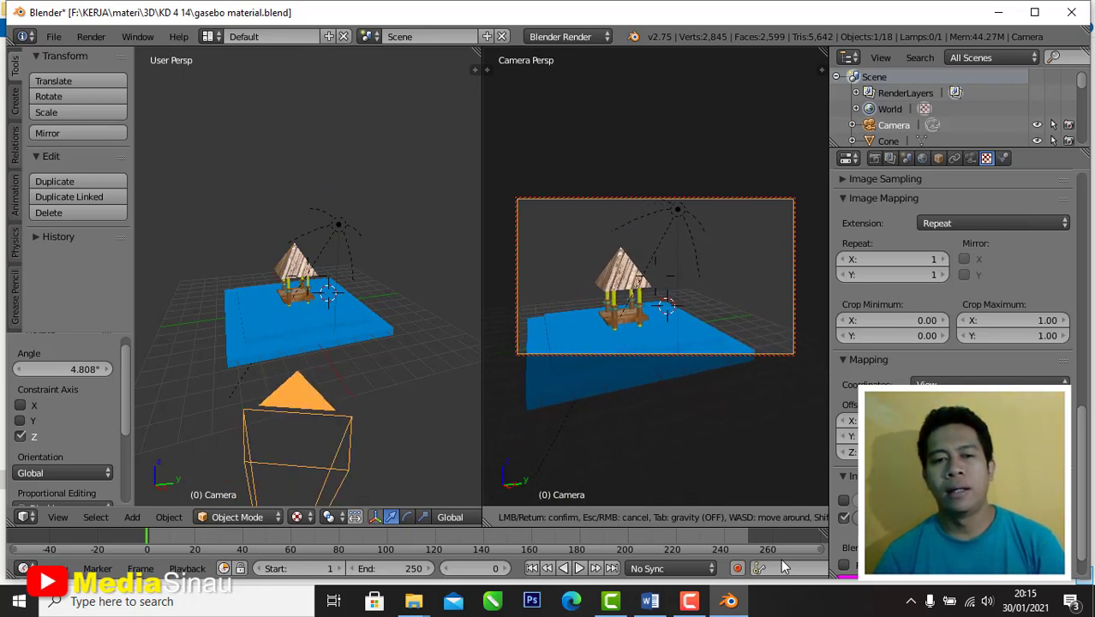
key(a)
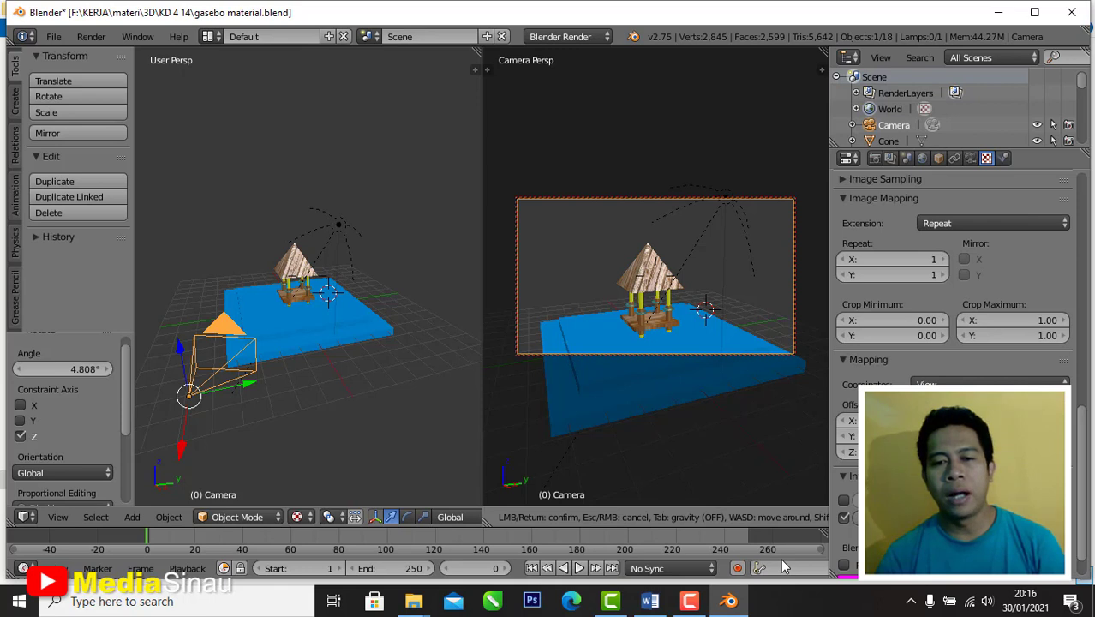
click(656, 294)
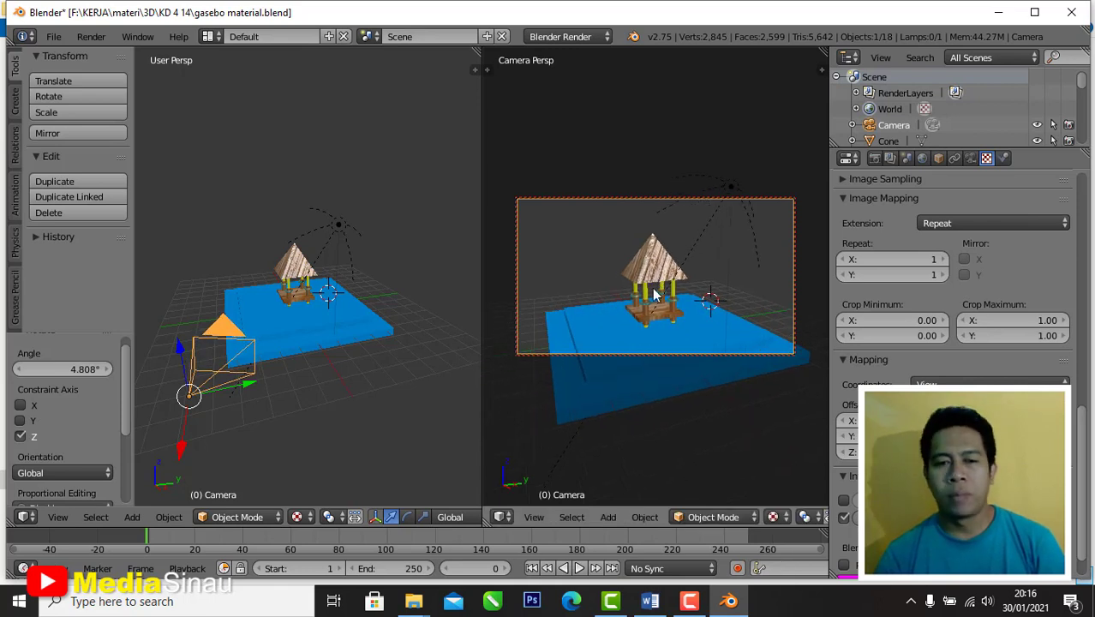
Fly the camera forward, backward, up and down around the gazebo scene with Fly Navigation
click(534, 517)
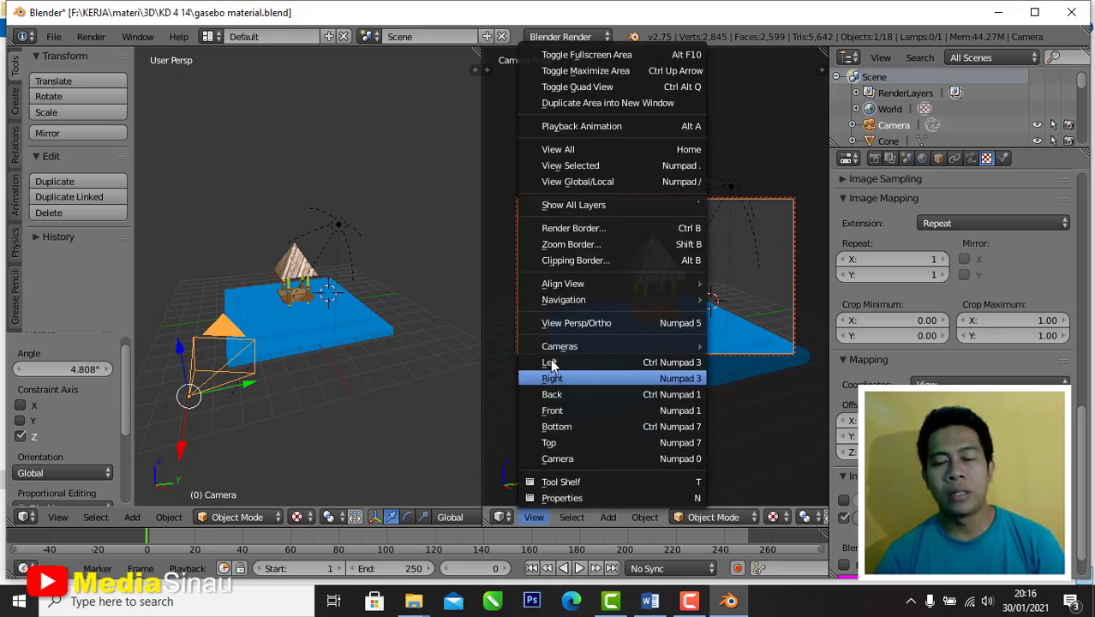
mouse_move(557, 300)
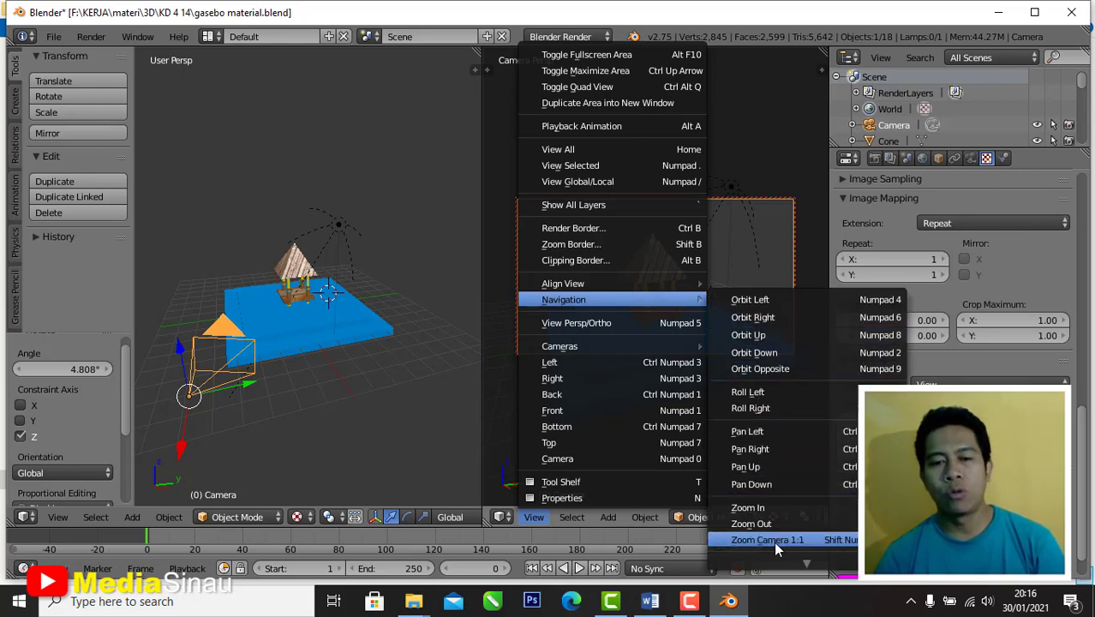
mouse_move(810, 566)
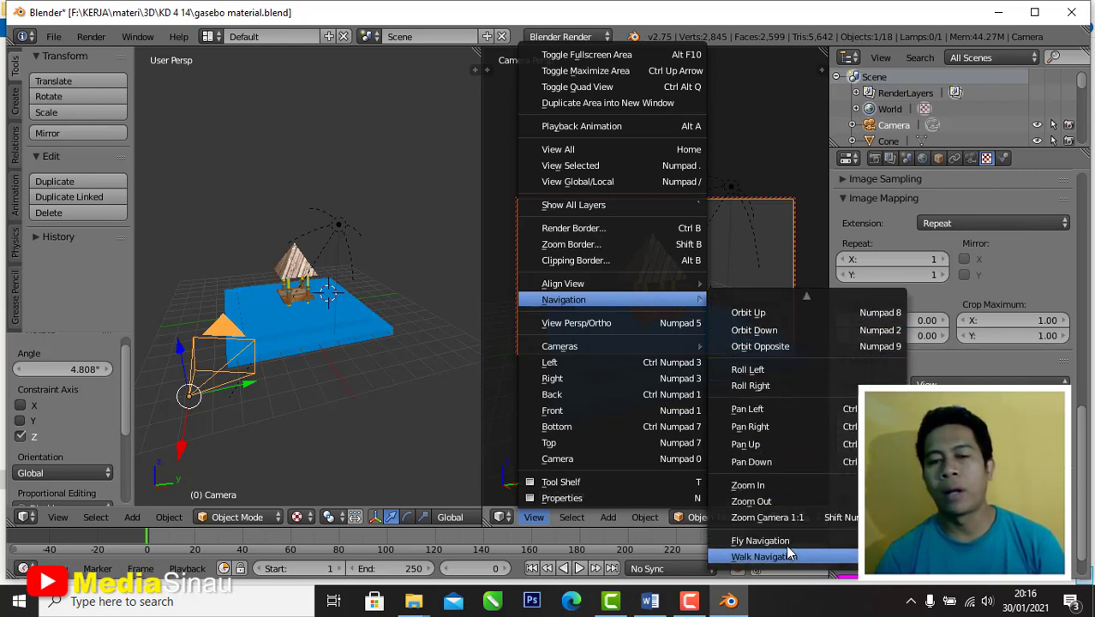
click(784, 542)
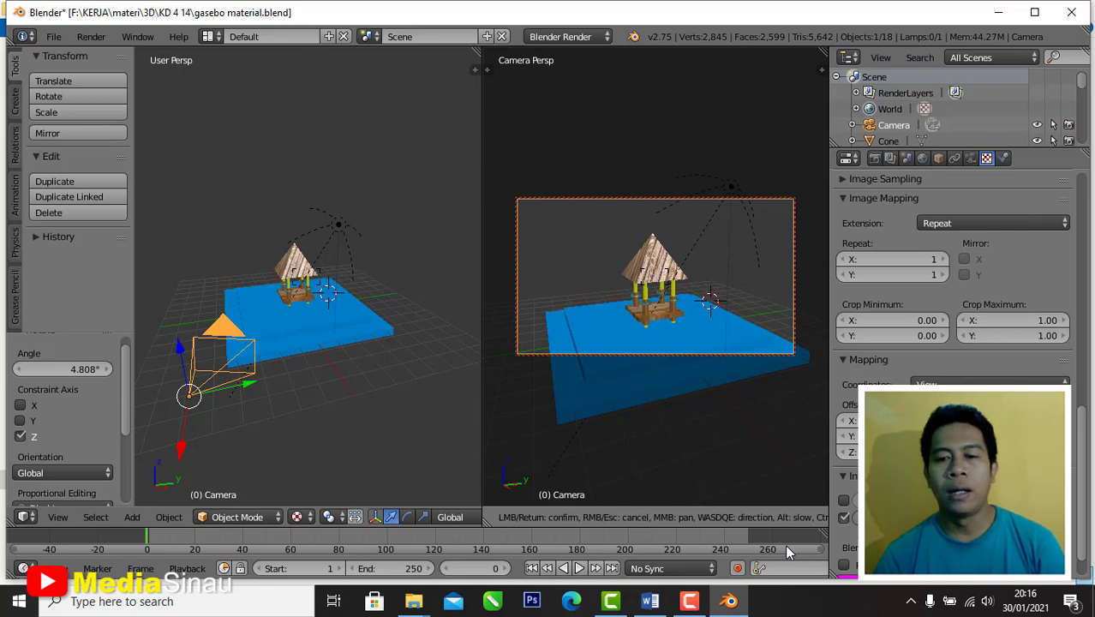
key(w)
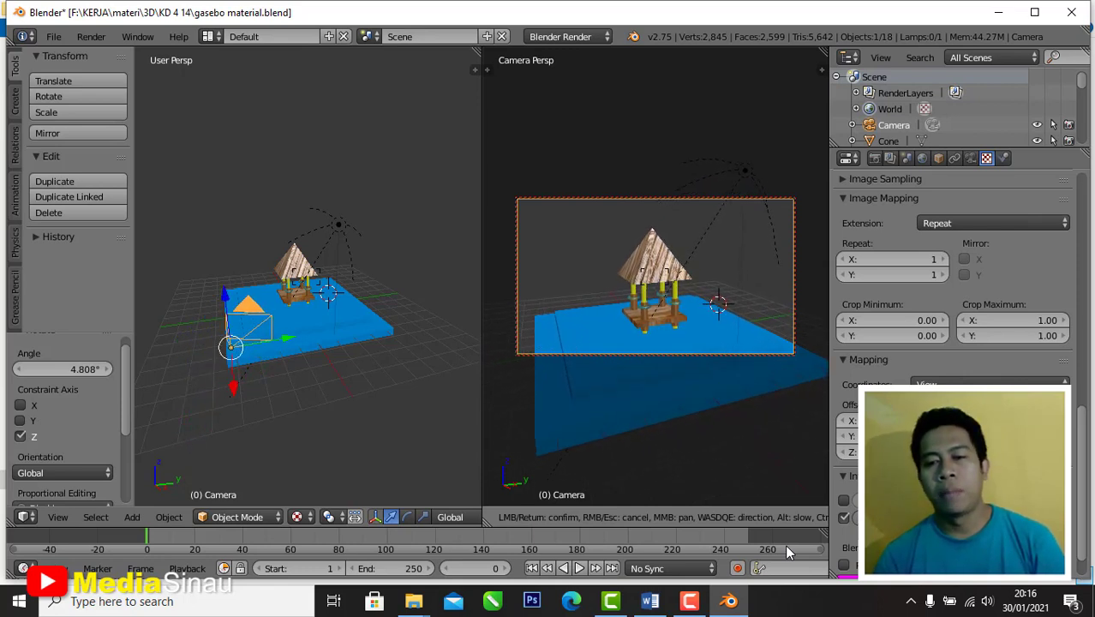
key(s)
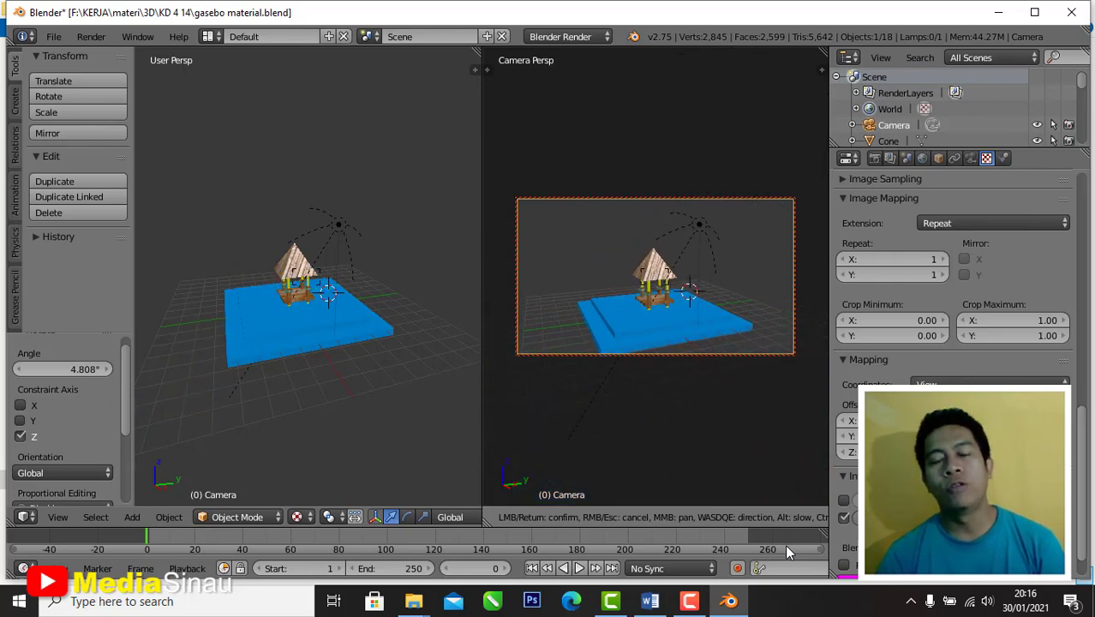
key(q)
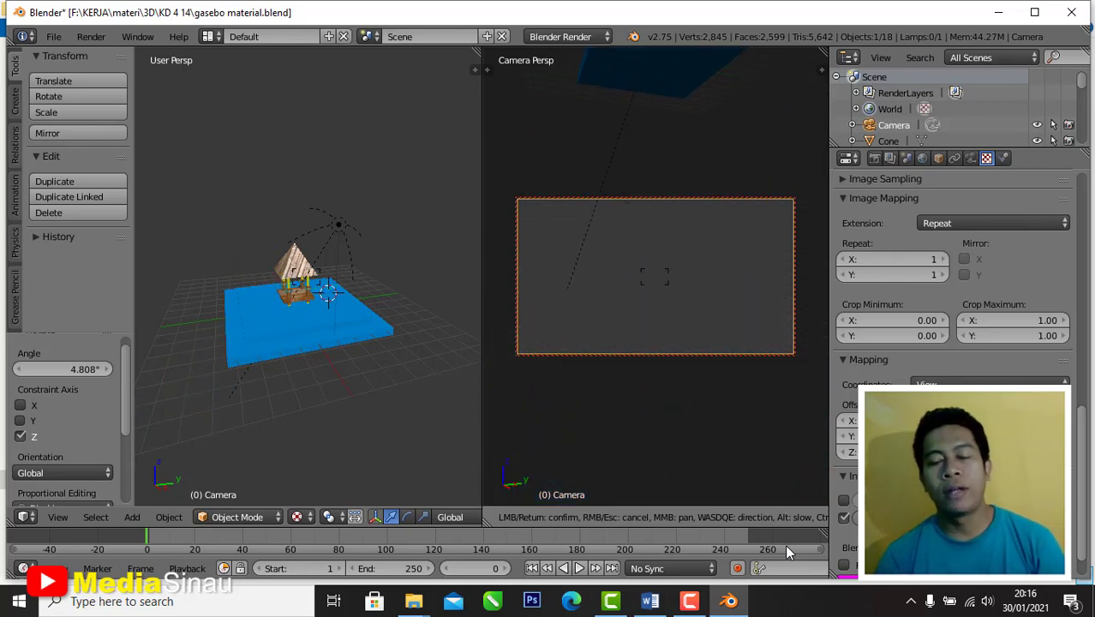
key(e)
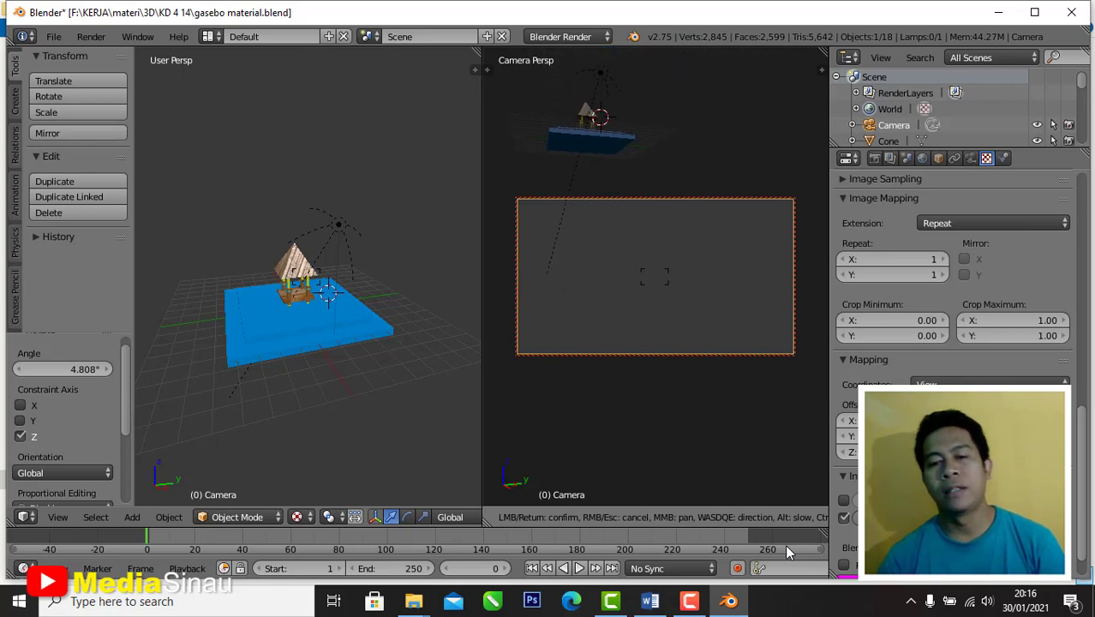
key(s)
key(w)
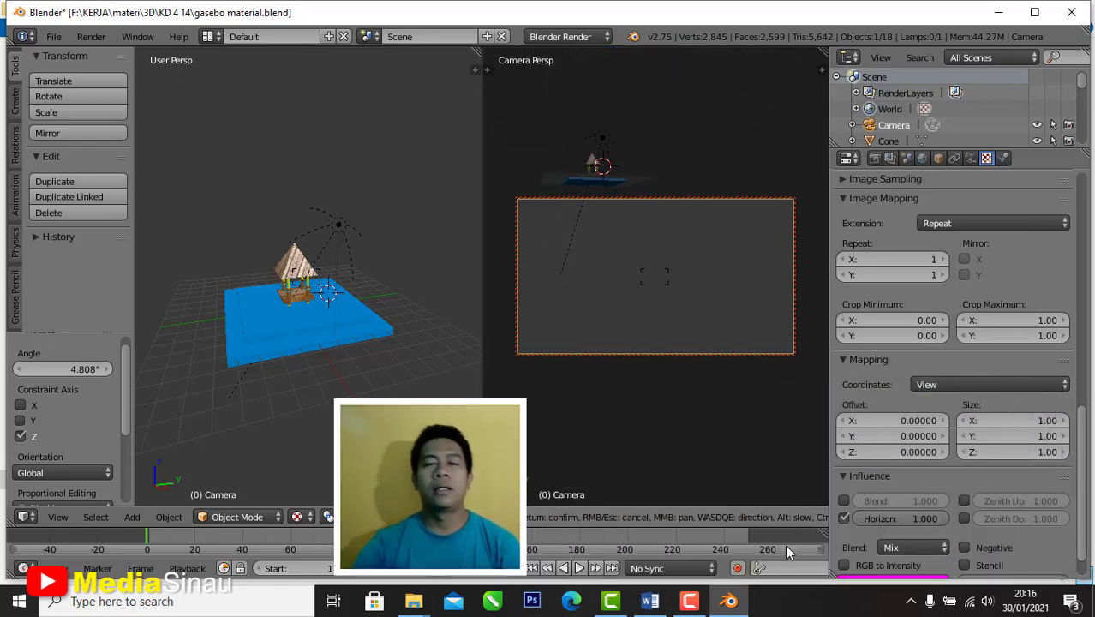
key(a)
key(s)
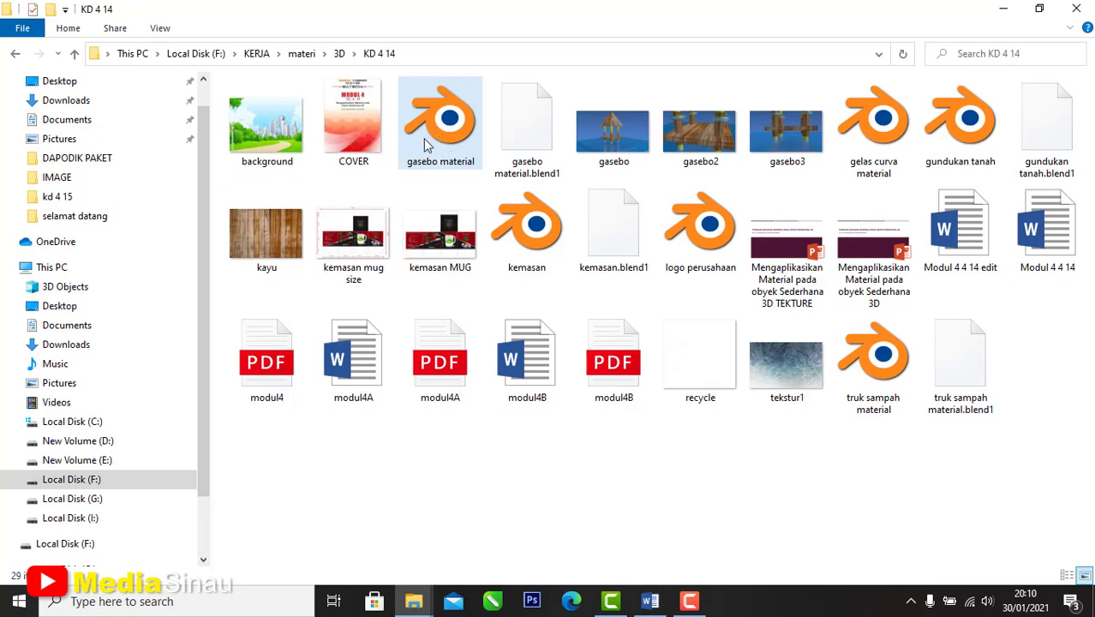
Open the Blender file "gasebo material" from the KD 4 14 folder
drag(433, 141, 420, 165)
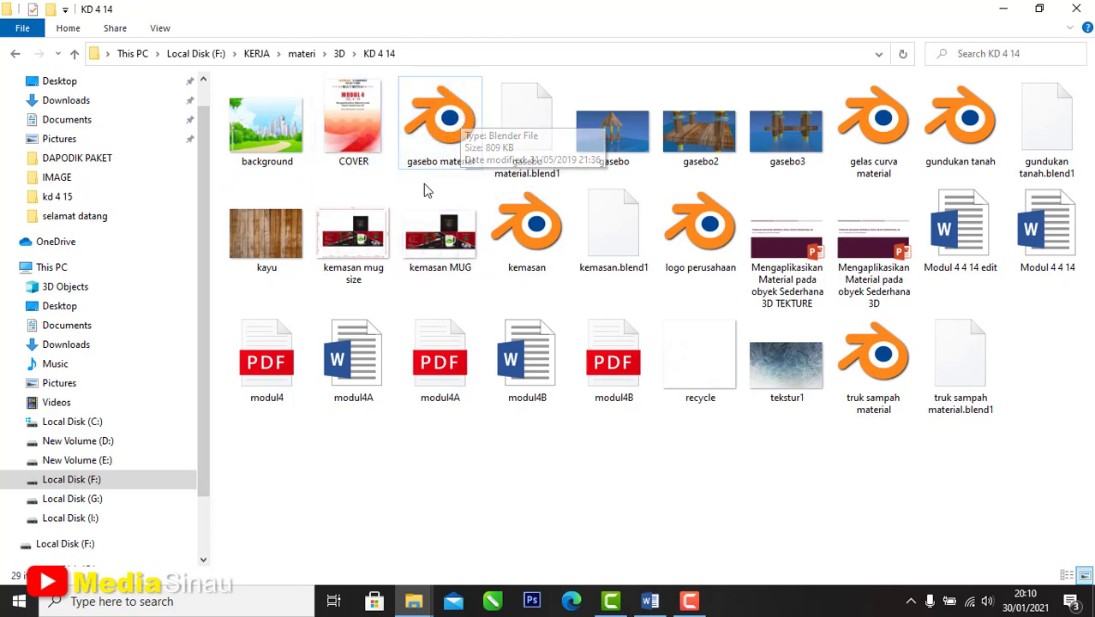
click(445, 141)
double_click(445, 141)
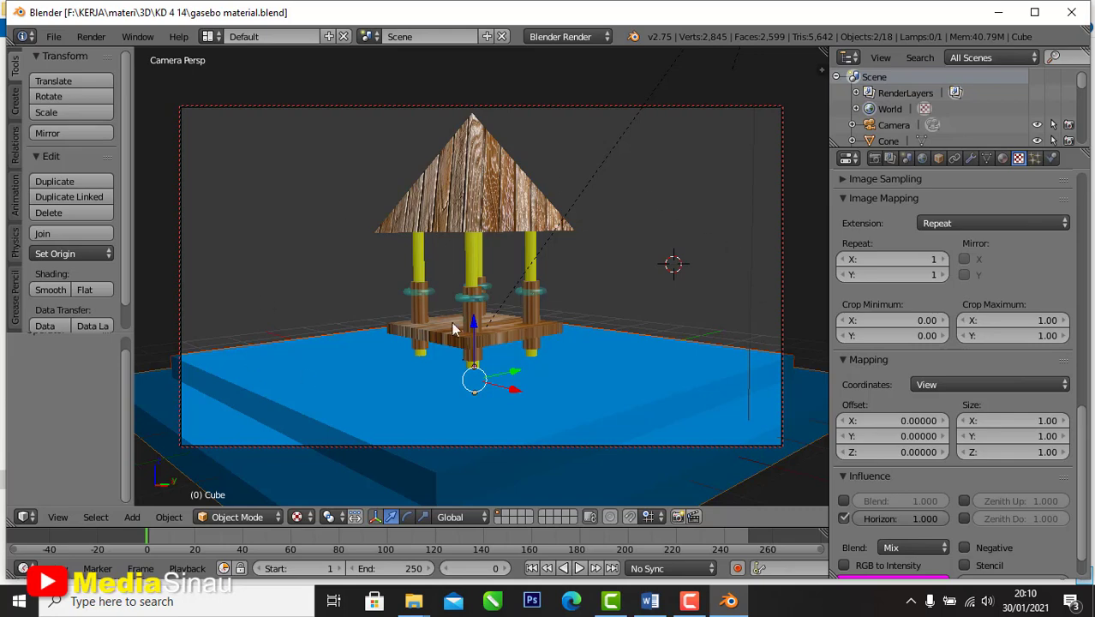
Leave the camera view for the front view and select the scene's camera object
click(62, 518)
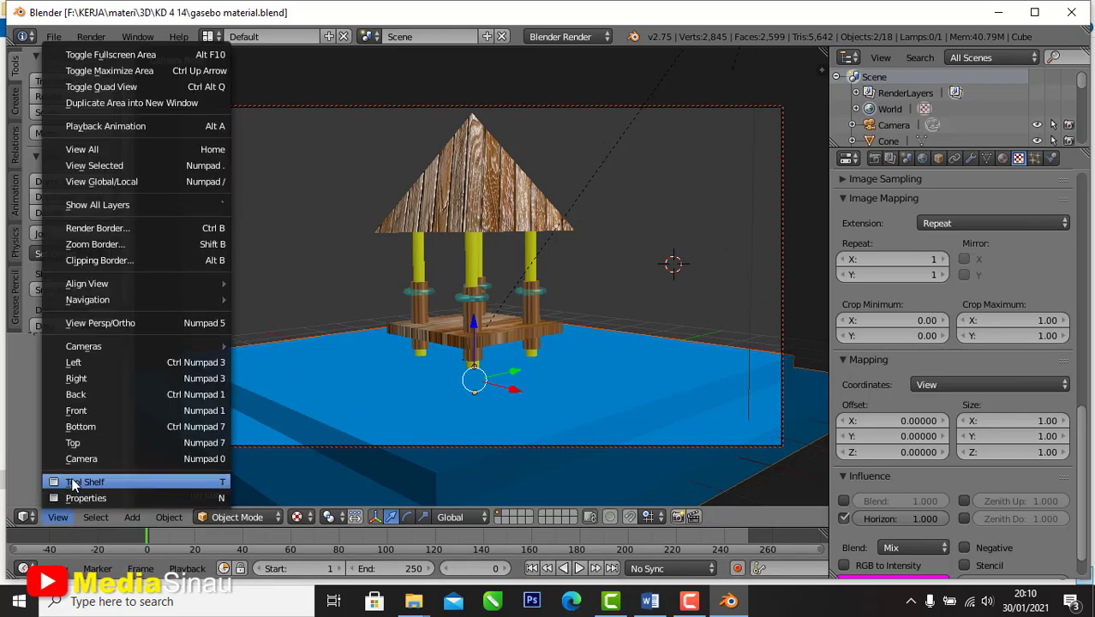
click(79, 410)
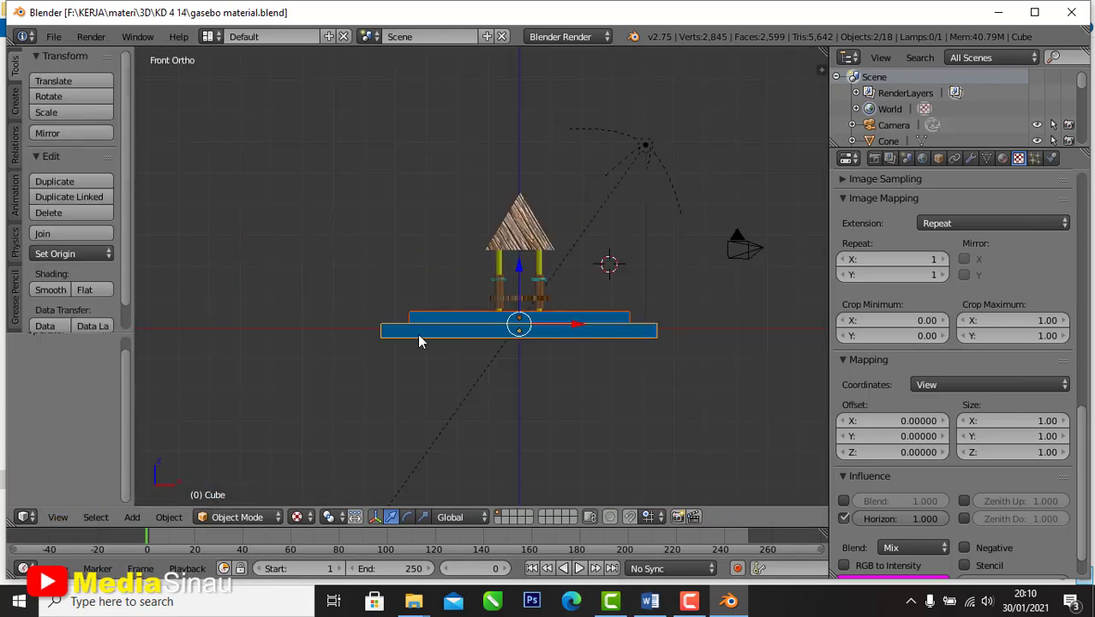
mouse_move(602, 221)
middle_down()
mouse_move(541, 241)
mouse_move(576, 238)
mouse_move(444, 221)
mouse_move(408, 262)
mouse_move(585, 231)
mouse_move(394, 250)
mouse_move(410, 226)
mouse_move(587, 249)
mouse_move(599, 233)
middle_up()
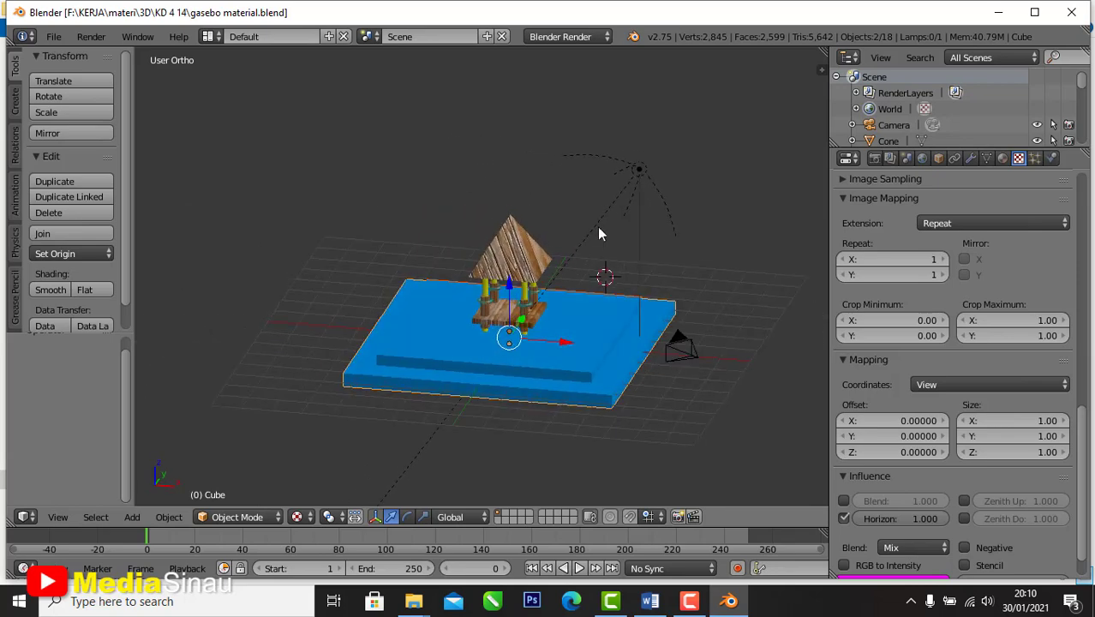
right_click(638, 169)
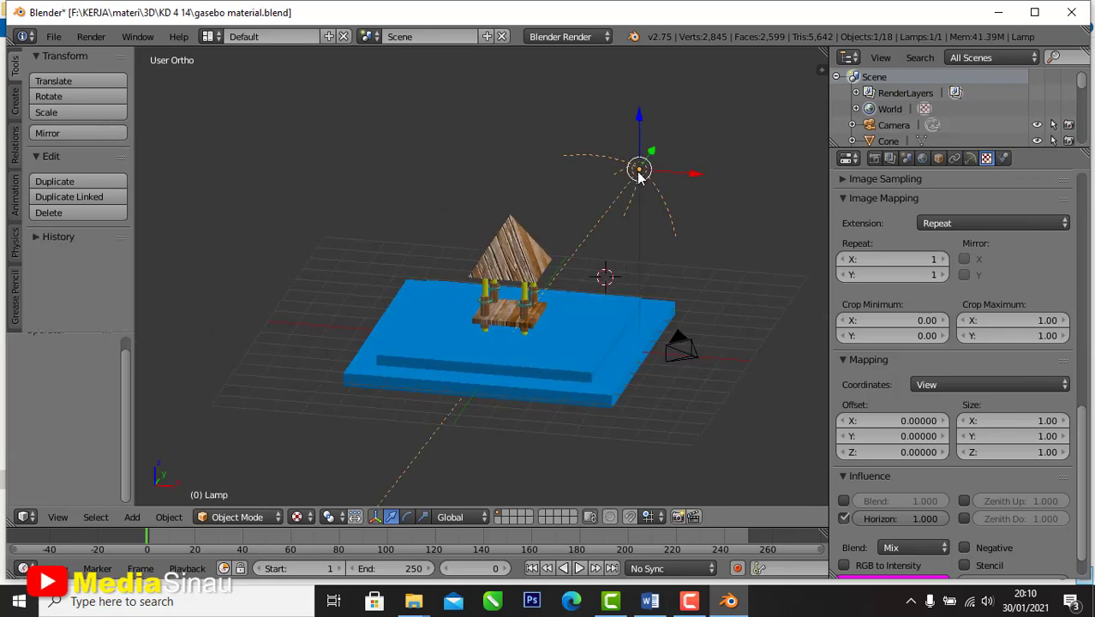
right_click(693, 354)
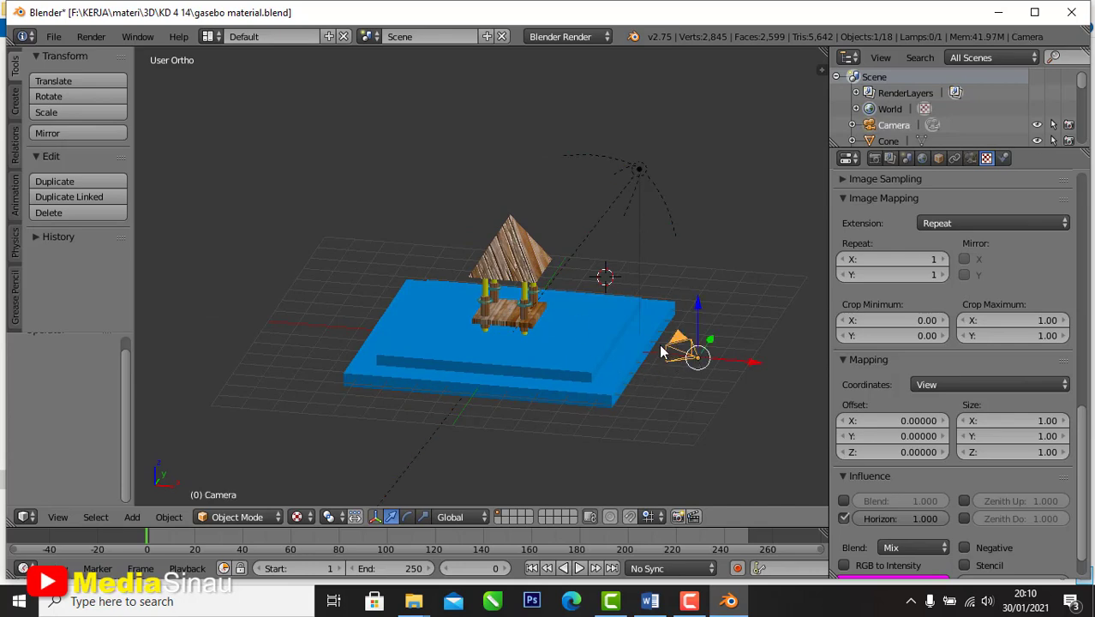
Switch the 3D view from orthographic to perspective projection with the gazebo and the selected camera both in sight
middle_drag(631, 340, 598, 388)
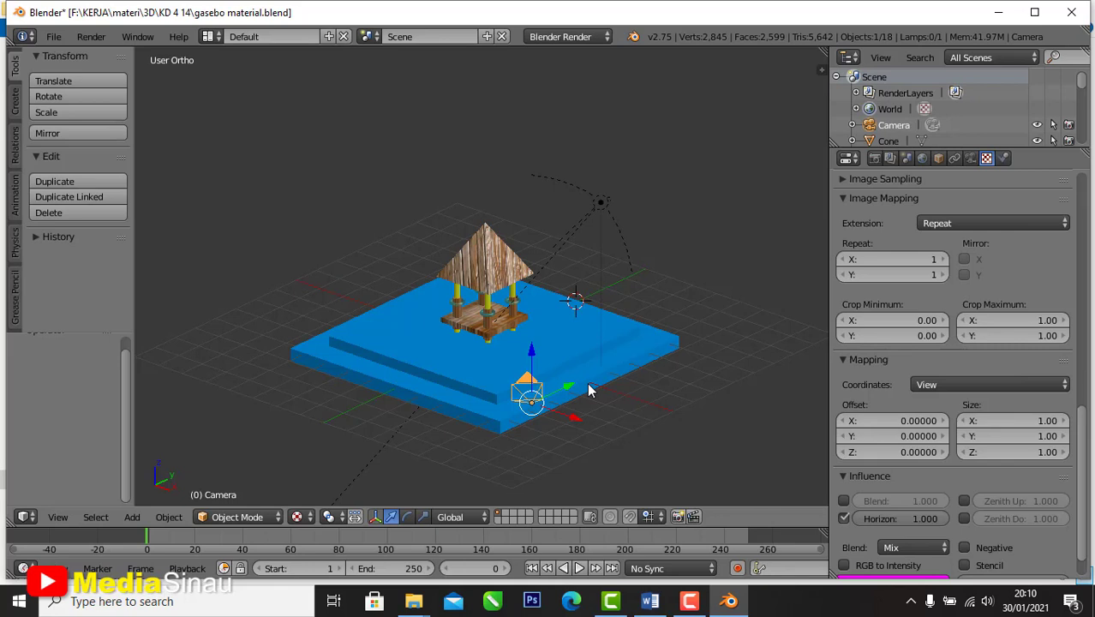
click(58, 517)
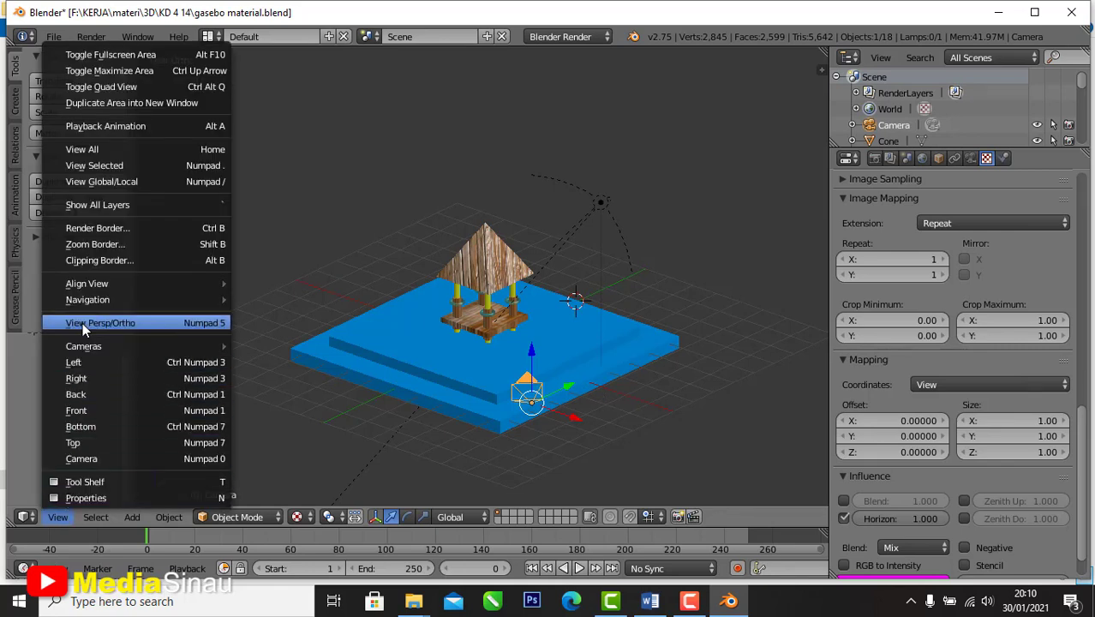
click(129, 324)
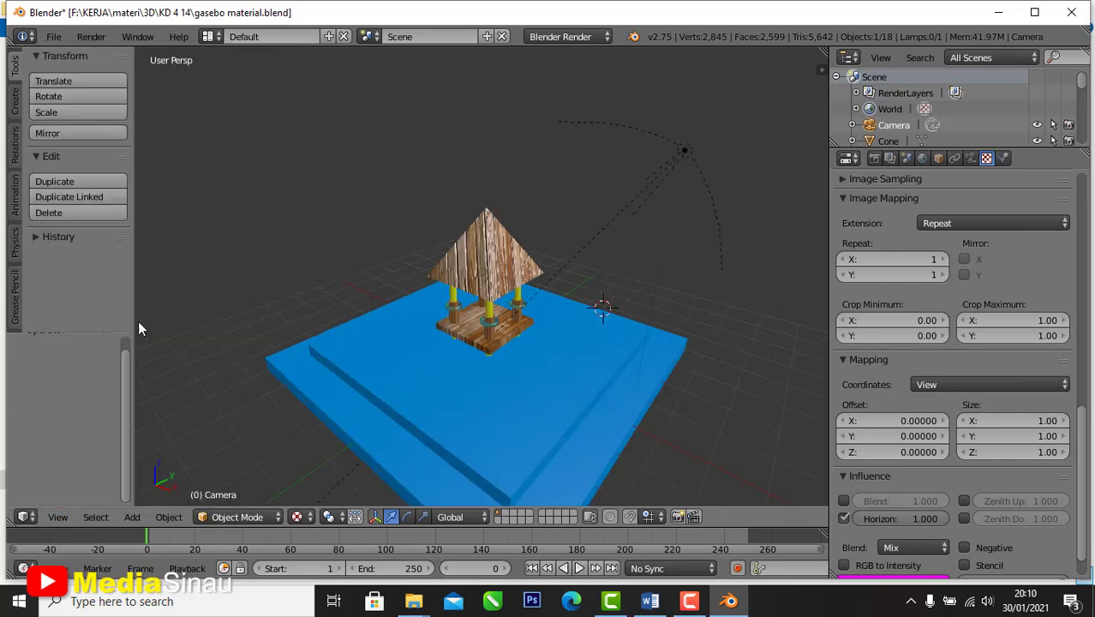
middle_drag(586, 313, 505, 278)
scroll(532, 255, down, 5)
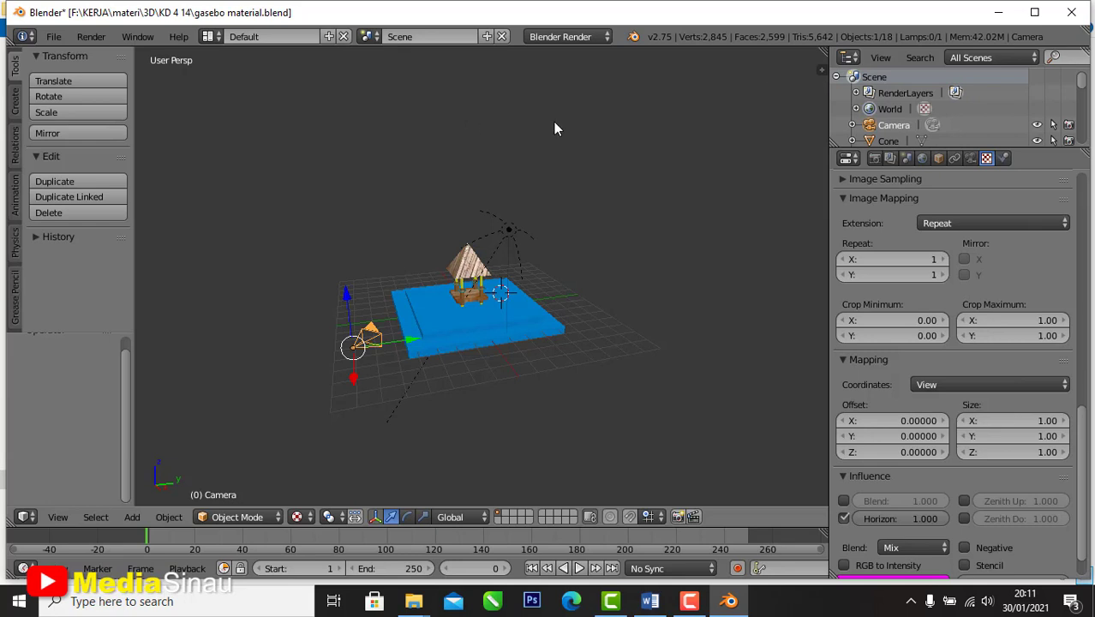
Split the 3D view into two side-by-side viewports of equal width and enlarge the scene in the first one
drag(823, 50, 499, 81)
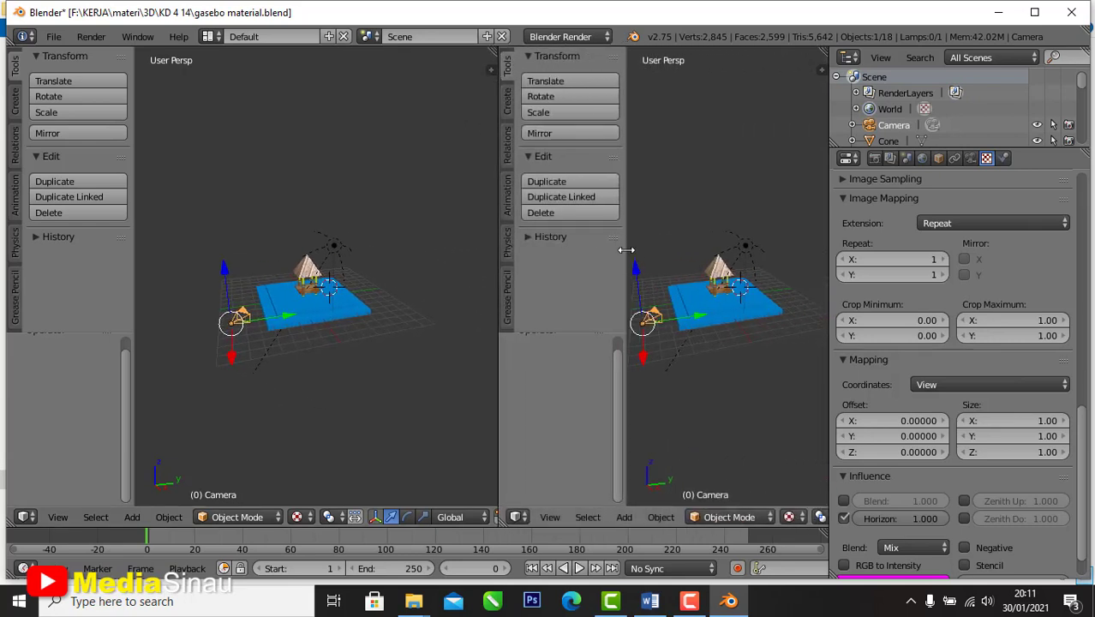
drag(626, 249, 481, 246)
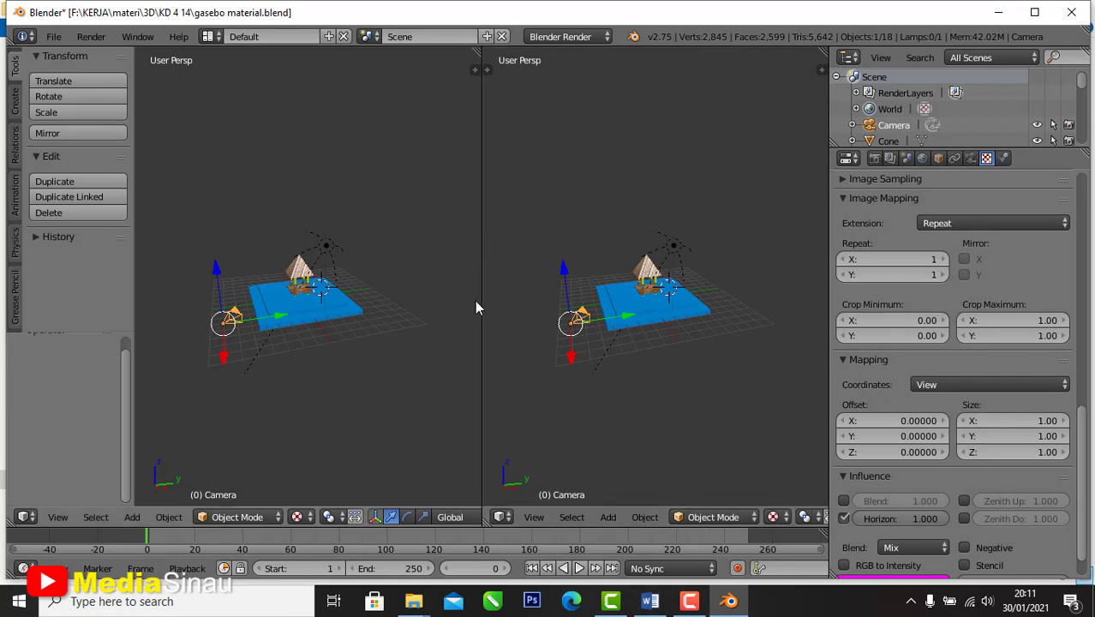
scroll(474, 300, up, 2)
scroll(632, 296, up, 2)
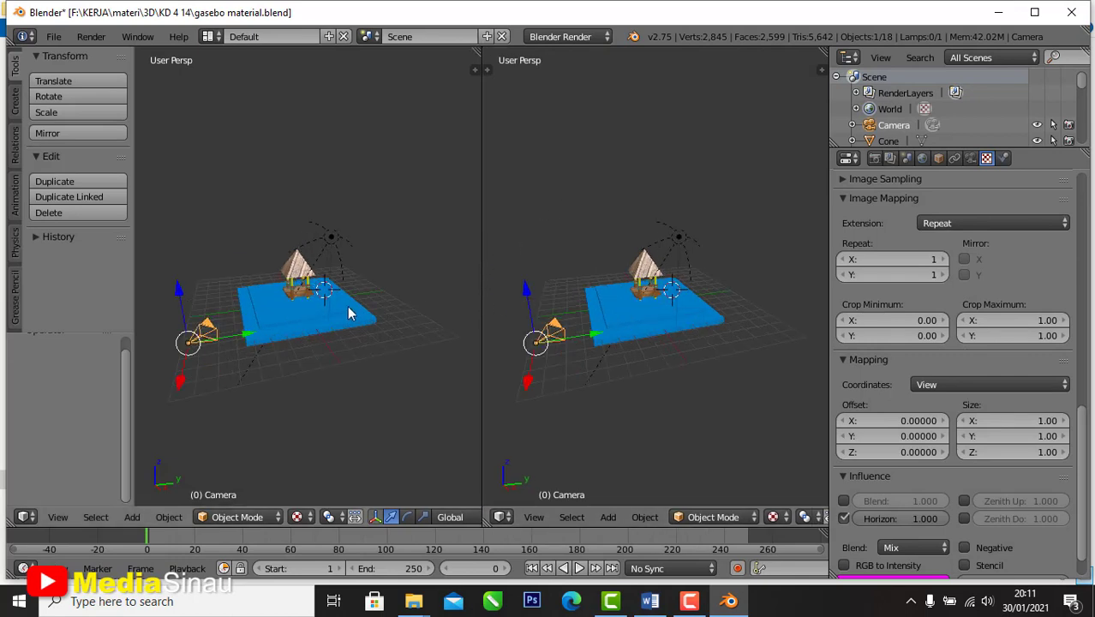
scroll(349, 314, up, 2)
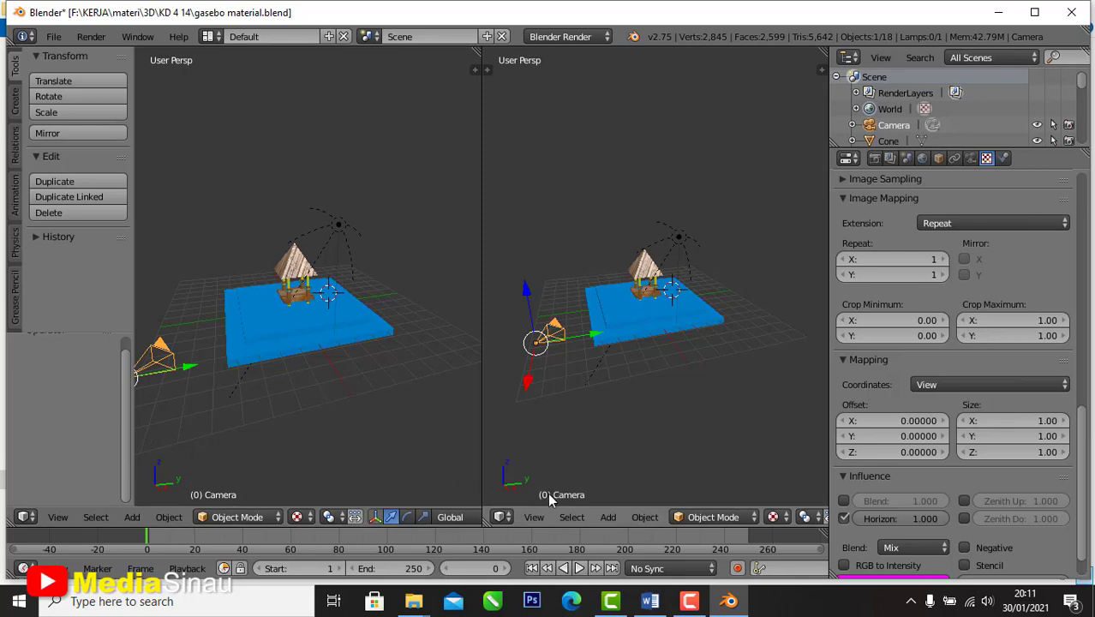
Set the second viewport to look through the active camera
click(533, 516)
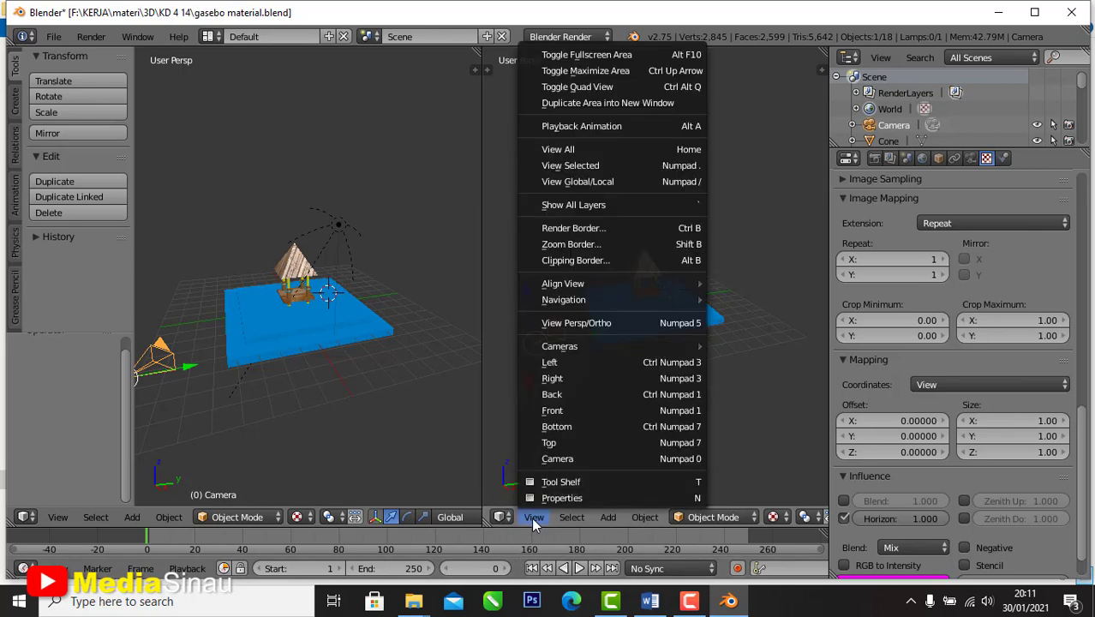
mouse_move(555, 352)
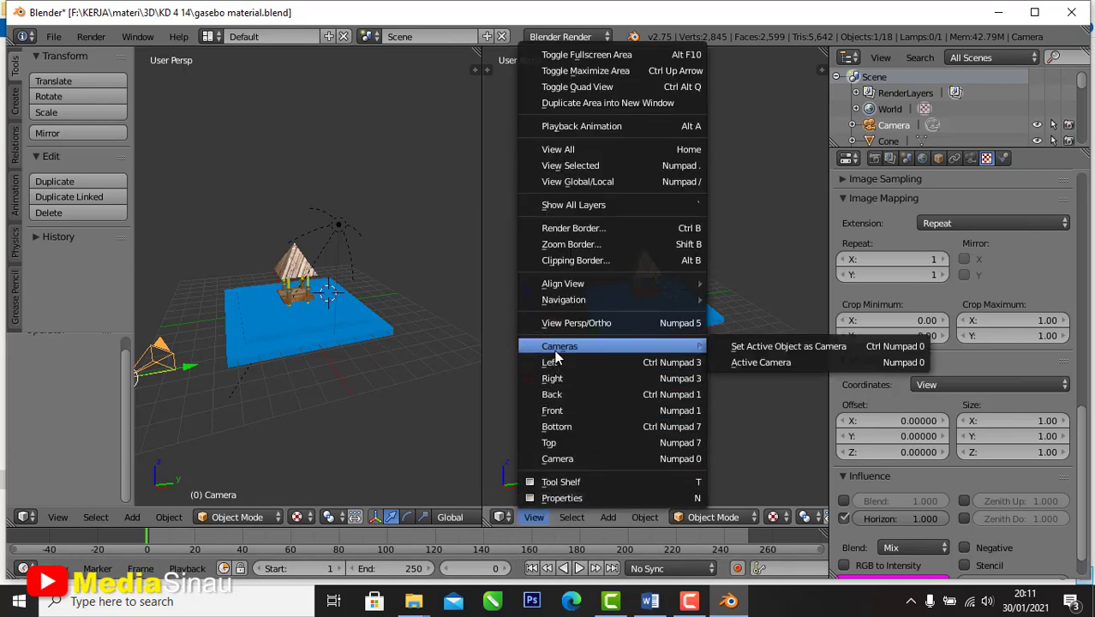
click(754, 361)
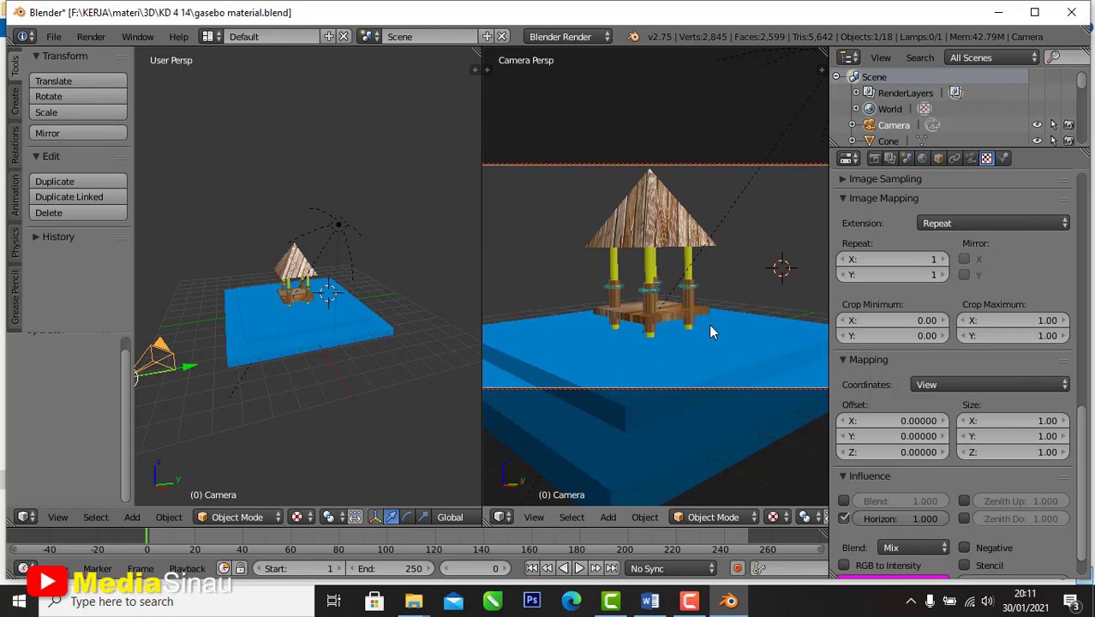
Move the camera locked to the second viewport backward and forward until the gazebo and its whole blue base fit the camera frame
scroll(676, 297, down, 3)
scroll(675, 297, up, 2)
scroll(676, 297, down, 1)
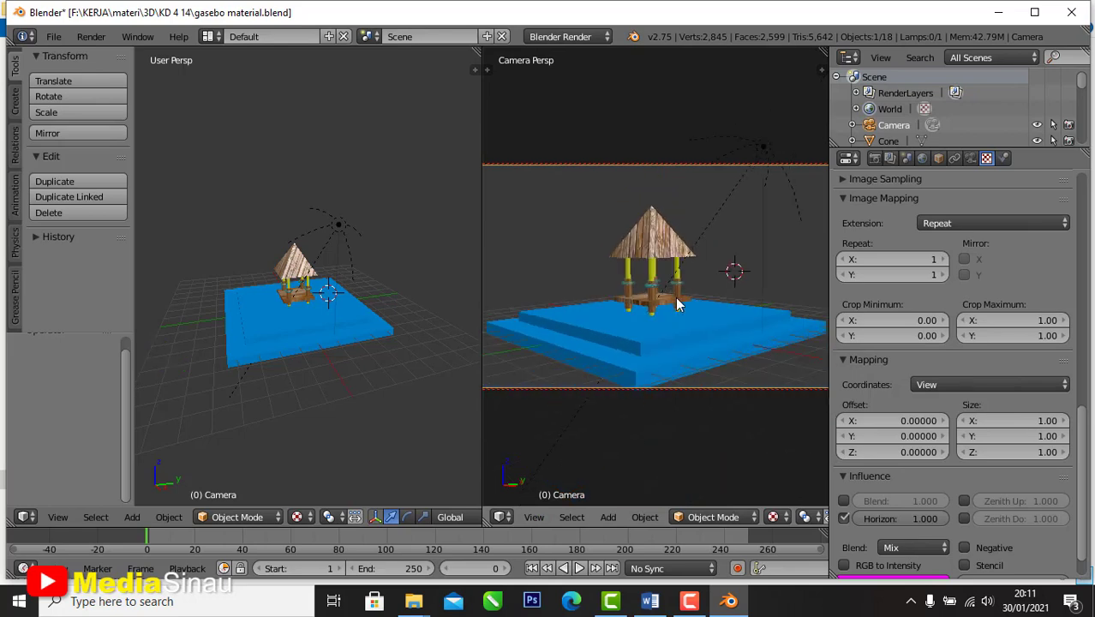
scroll(677, 304, down, 1)
scroll(677, 304, up, 3)
scroll(676, 304, down, 1)
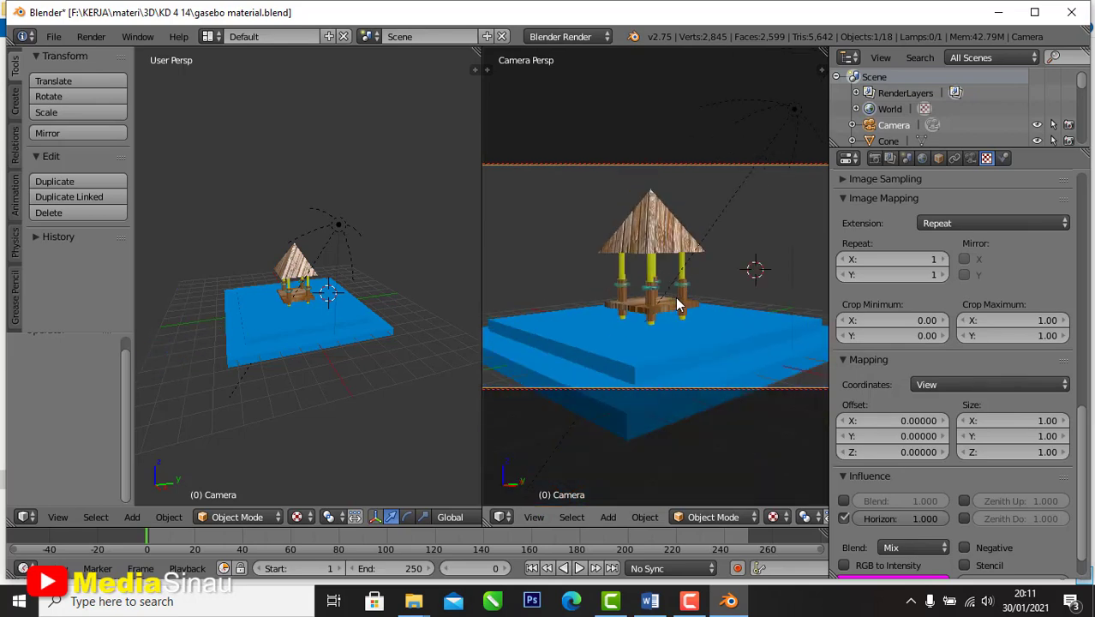
scroll(676, 303, down, 1)
scroll(676, 304, up, 2)
scroll(677, 303, down, 1)
scroll(677, 304, down, 2)
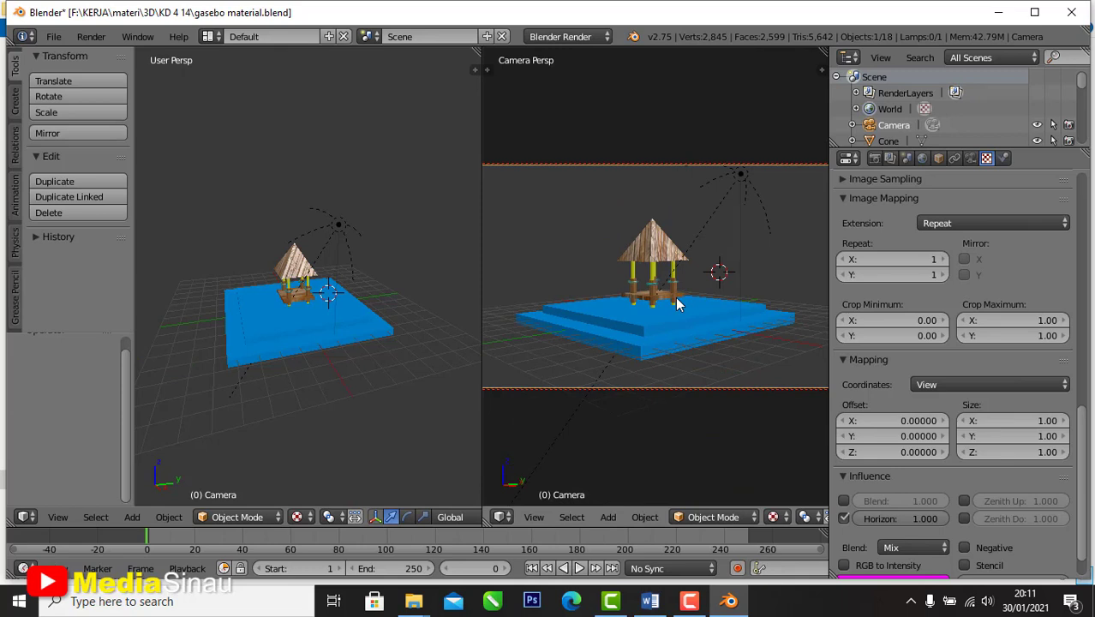
scroll(677, 303, down, 2)
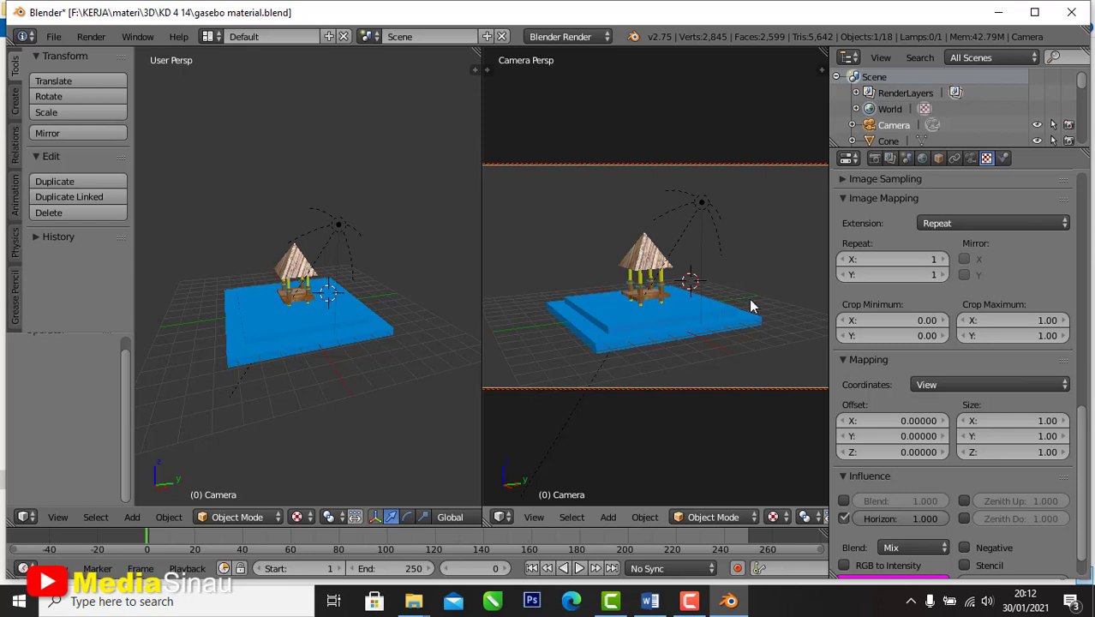
Show the camera viewport's properties and turn off Lock Camera to View
key(n)
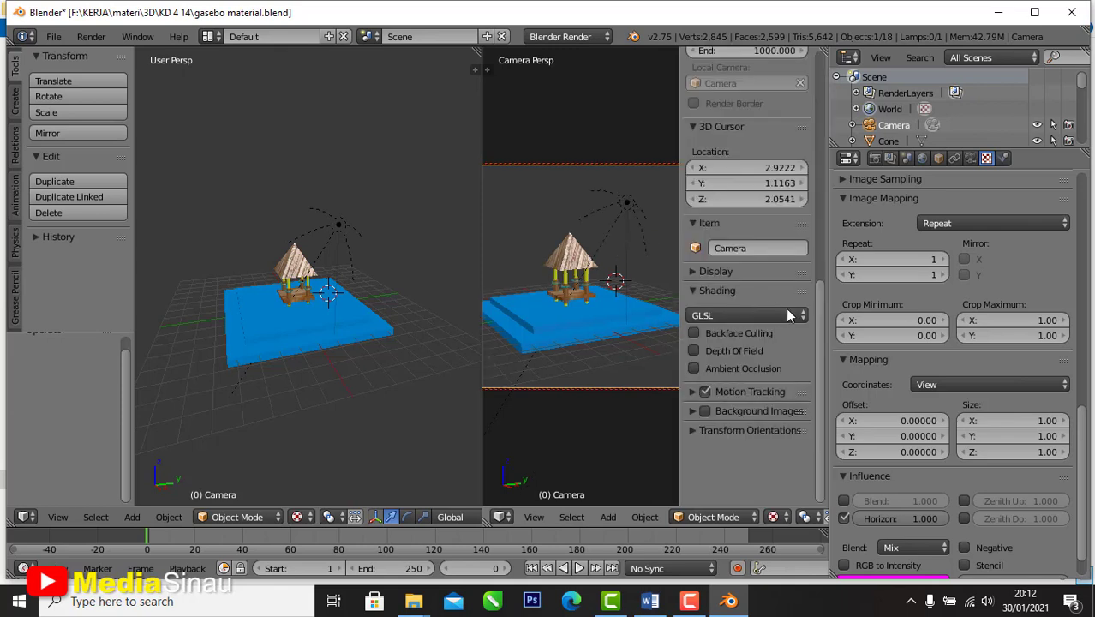
scroll(808, 273, up, 6)
scroll(799, 179, up, 2)
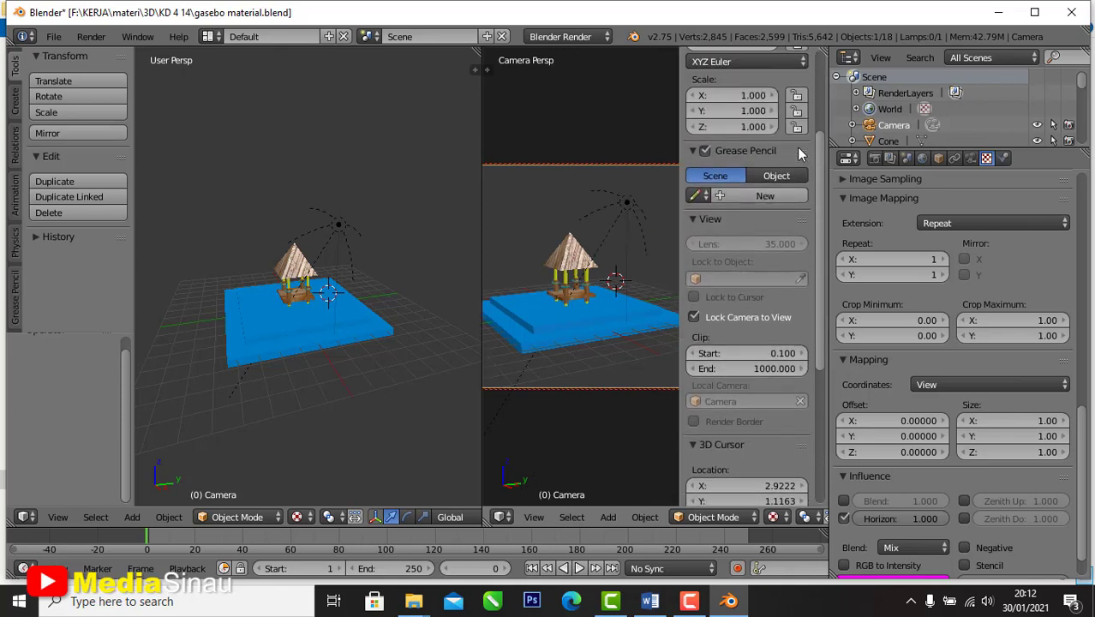
scroll(799, 187, down, 7)
scroll(806, 262, up, 6)
scroll(807, 172, up, 2)
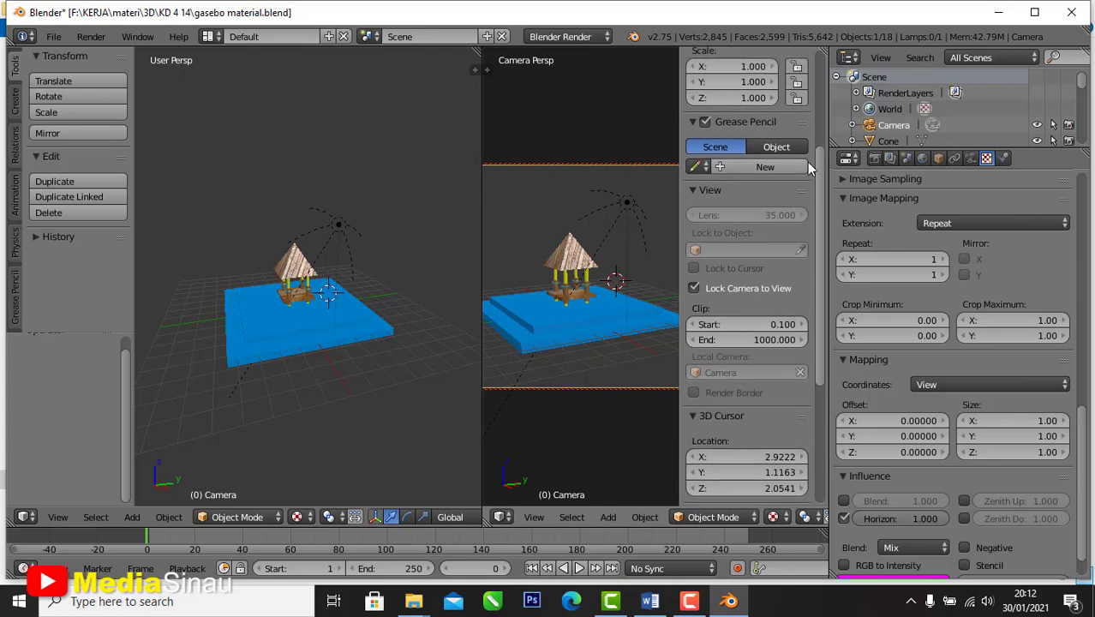
click(693, 289)
click(693, 288)
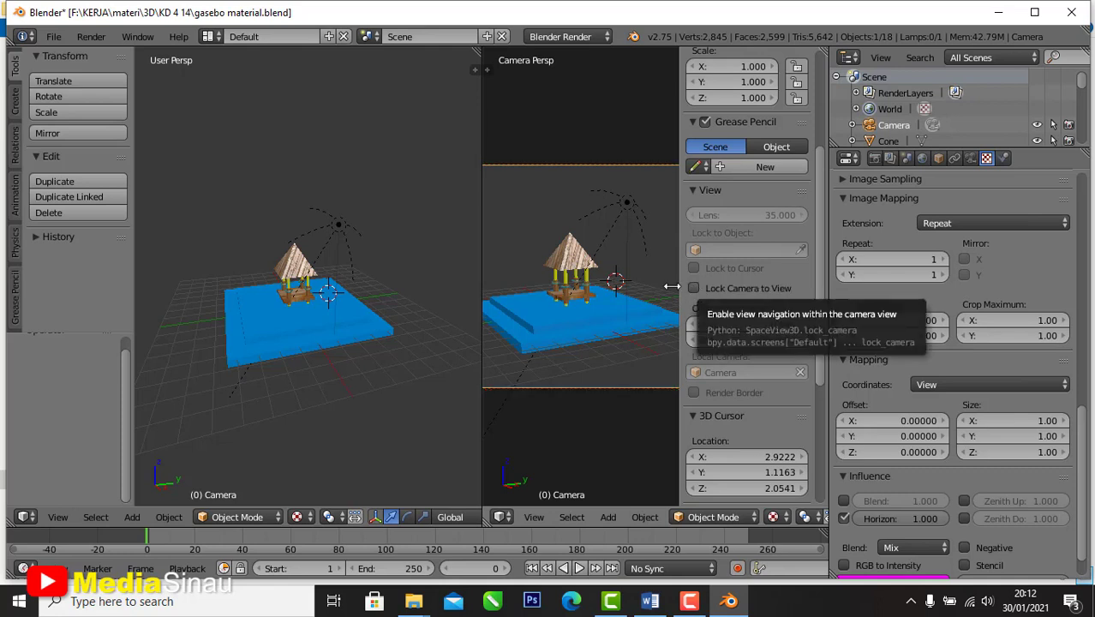
Zoom the unlocked camera viewport out and in to examine how the camera frame scales together with the scene
scroll(587, 294, down, 3)
scroll(588, 293, up, 3)
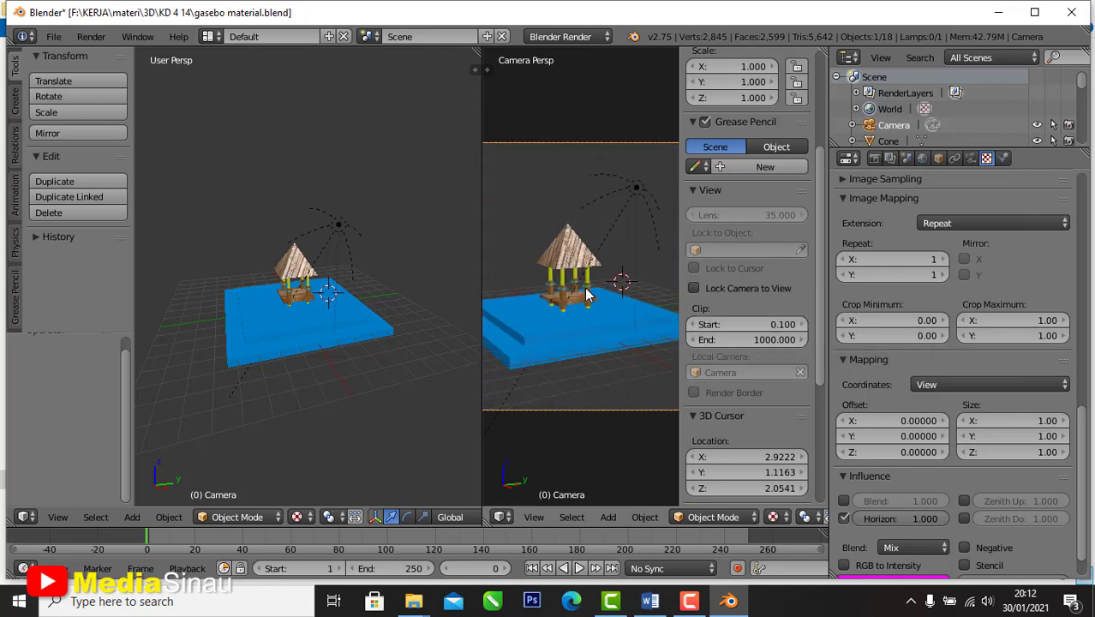
scroll(588, 293, down, 4)
scroll(587, 294, up, 3)
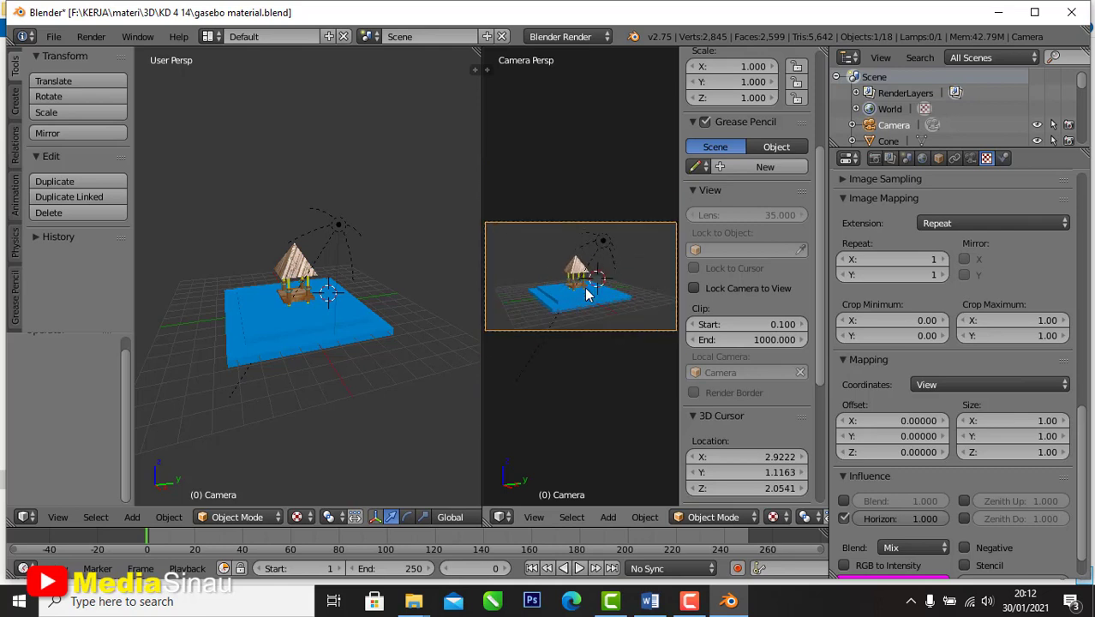
scroll(588, 294, down, 3)
scroll(588, 294, down, 1)
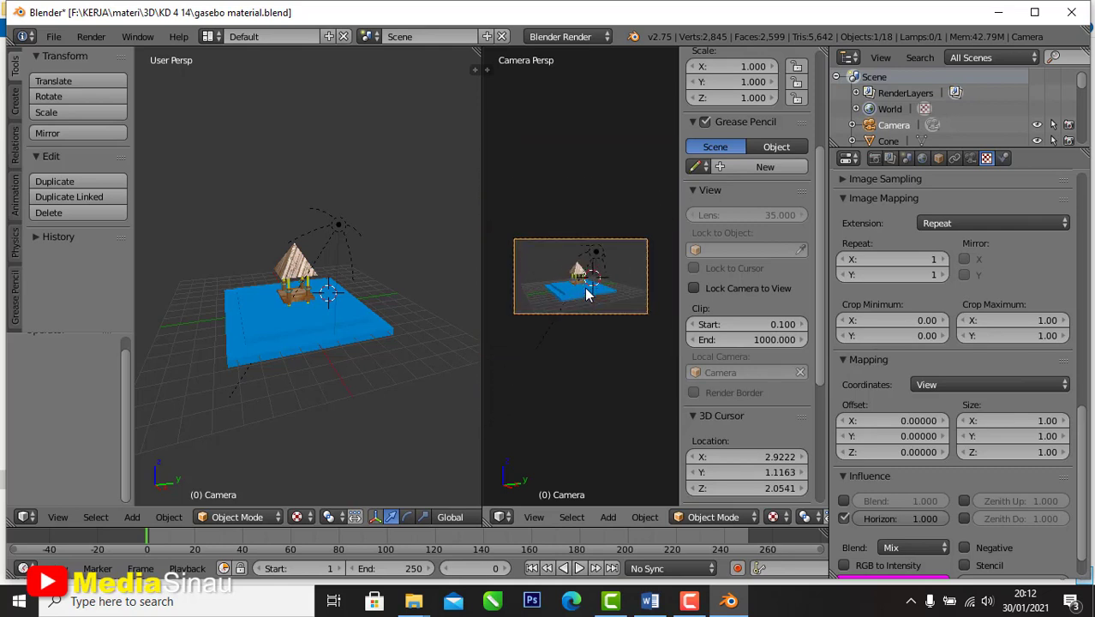
scroll(587, 294, up, 3)
scroll(588, 294, down, 4)
scroll(588, 294, up, 3)
scroll(588, 294, down, 3)
scroll(587, 294, up, 4)
scroll(587, 293, down, 4)
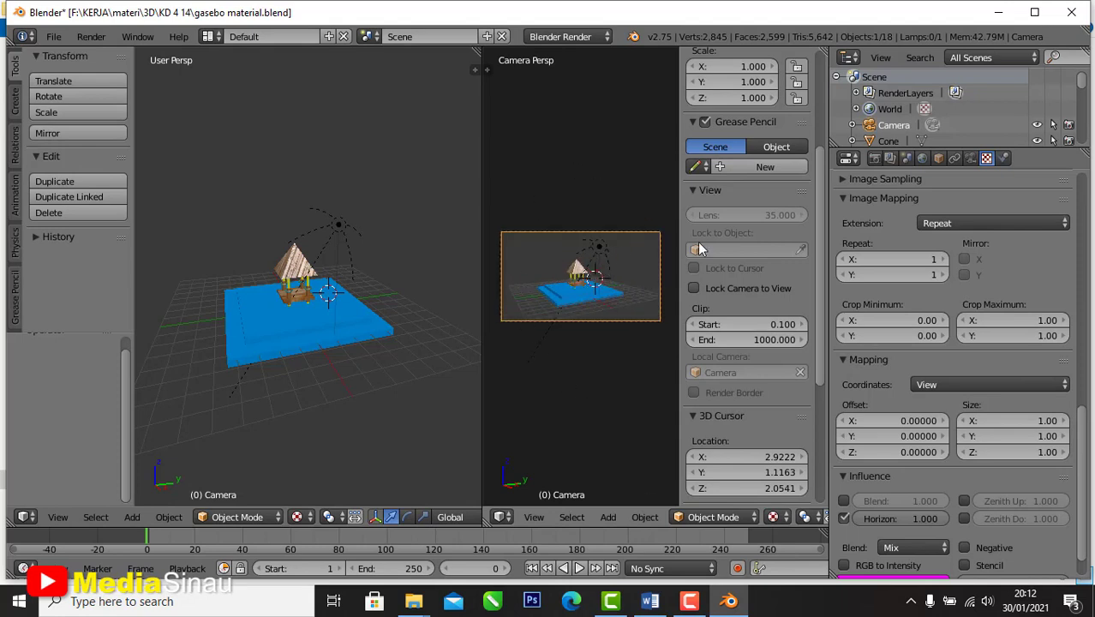
scroll(584, 264, down, 2)
scroll(582, 268, down, 1)
scroll(583, 269, up, 4)
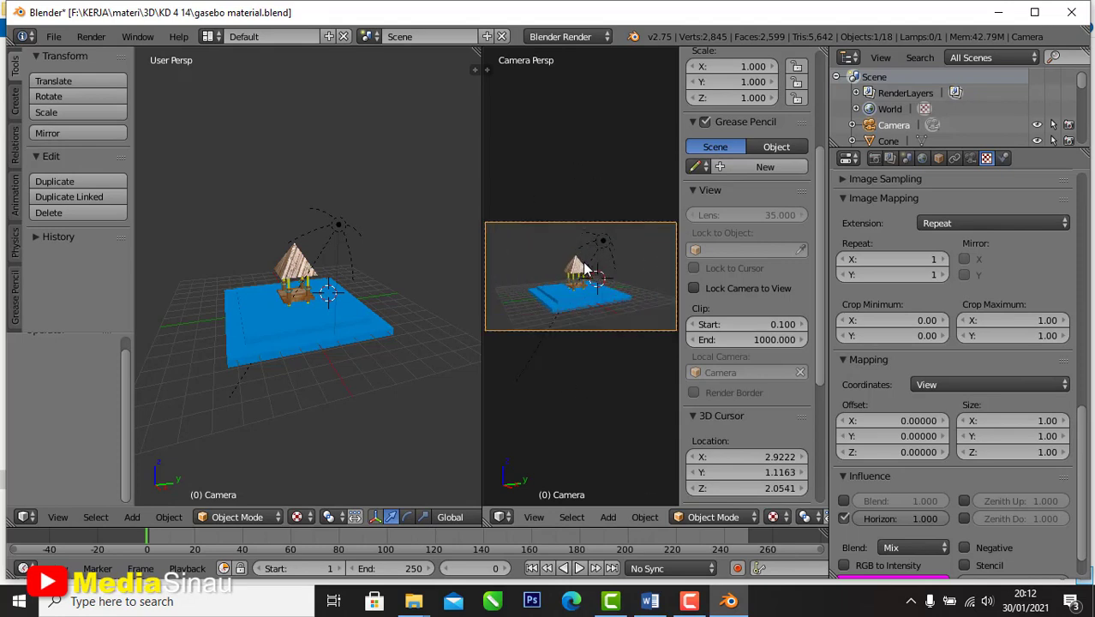
scroll(582, 268, down, 4)
scroll(582, 268, up, 3)
scroll(583, 268, down, 1)
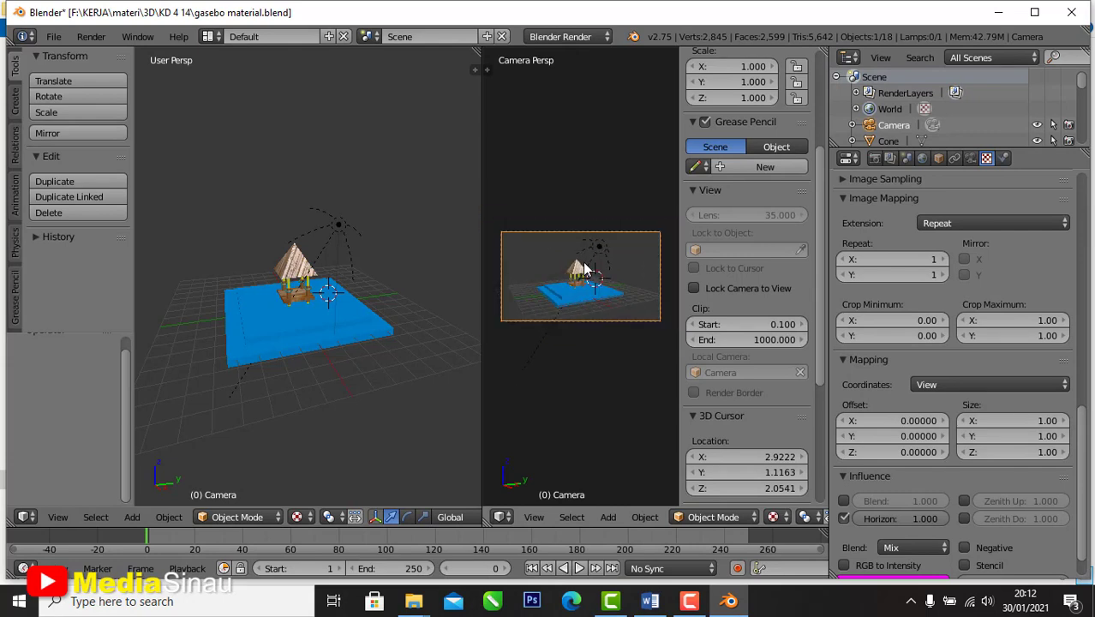
scroll(590, 274, up, 1)
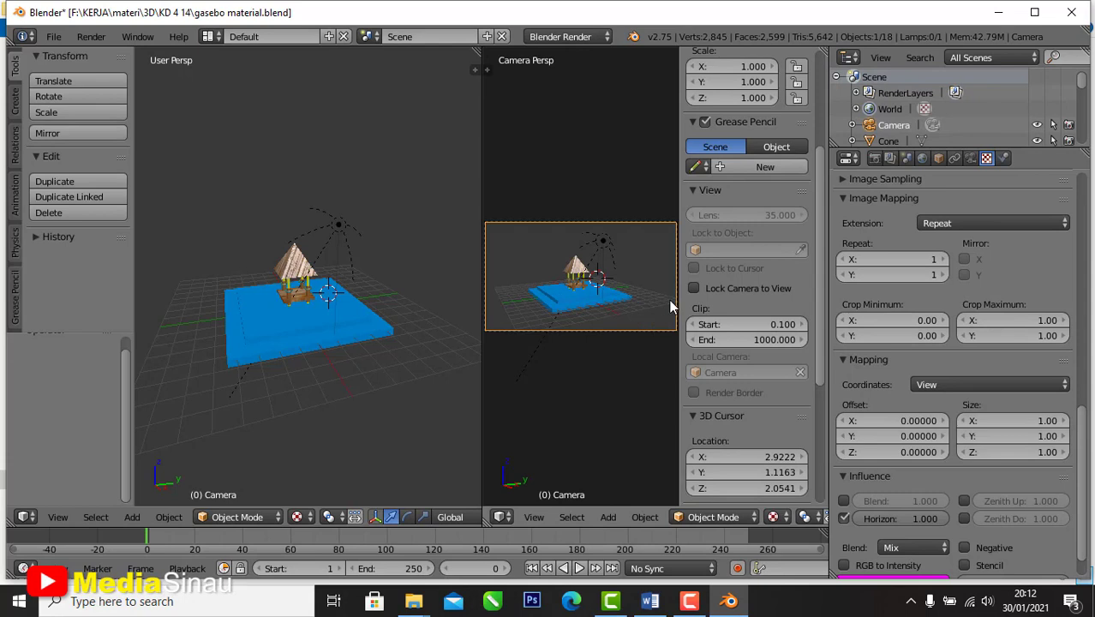
Turn Lock Camera to View on and bring the camera closer to the gazebo from within the camera viewport
click(694, 289)
scroll(591, 280, up, 4)
scroll(589, 278, down, 2)
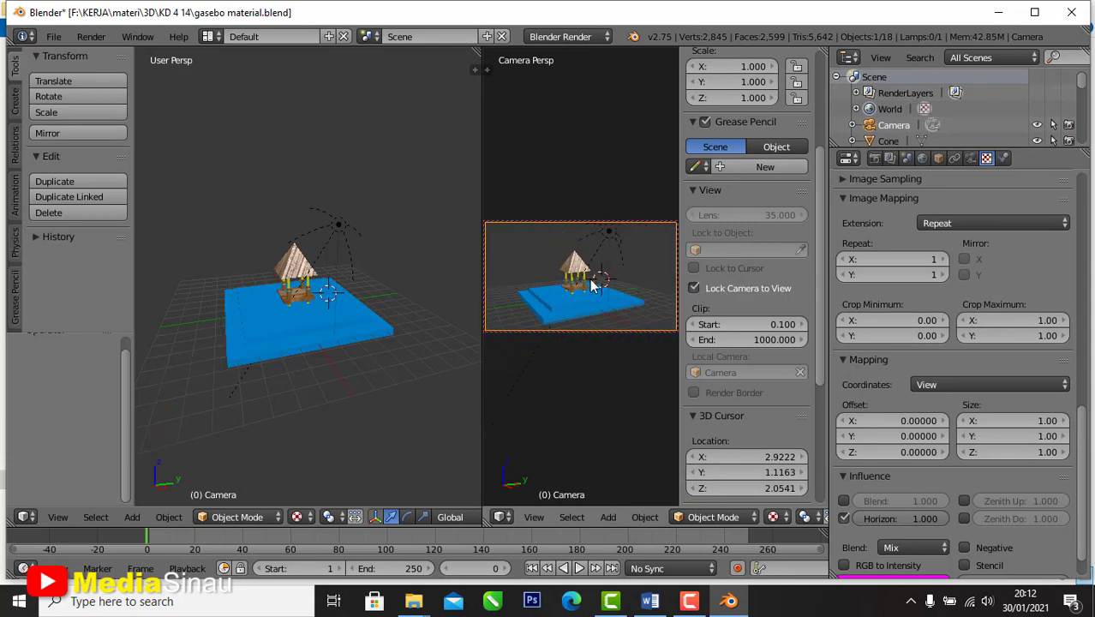
scroll(589, 278, up, 3)
scroll(590, 278, down, 3)
scroll(590, 279, down, 2)
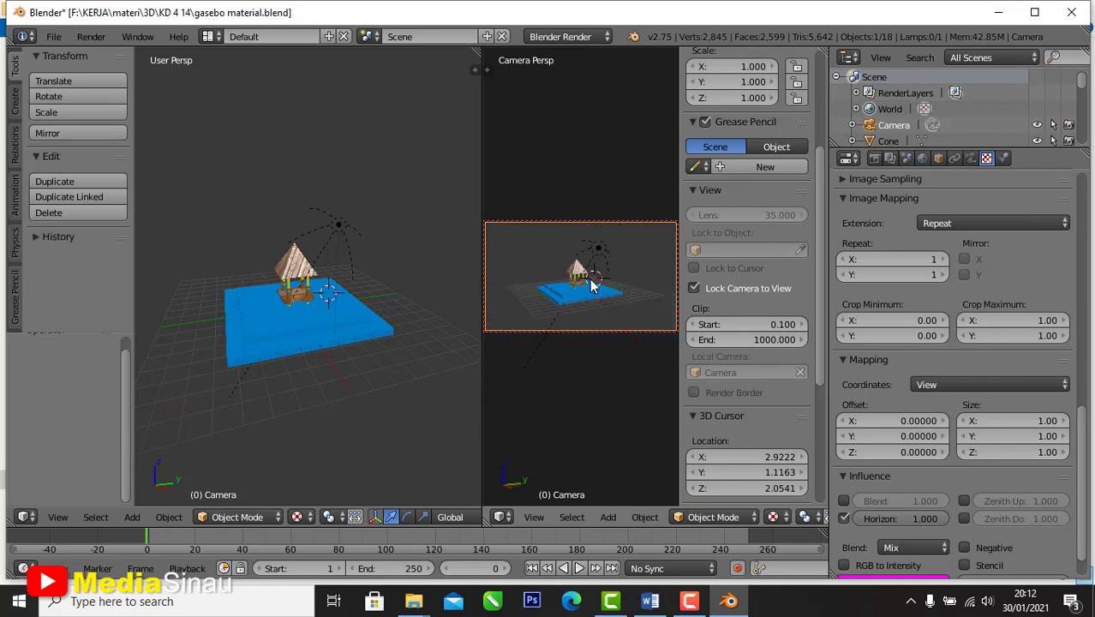
scroll(589, 278, up, 4)
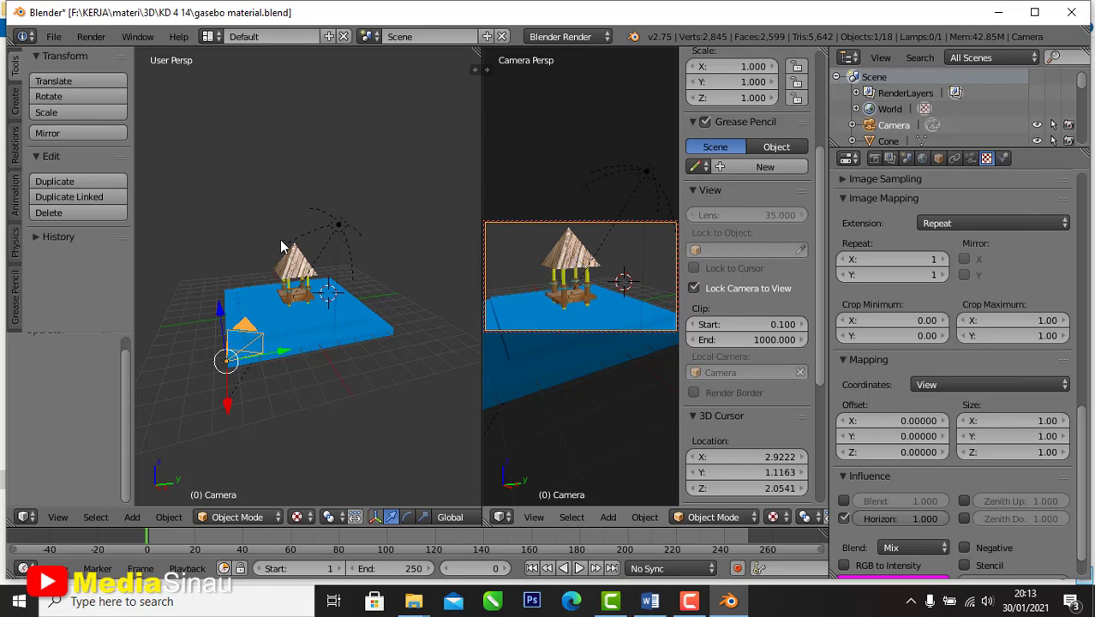
scroll(239, 308, up, 1)
scroll(239, 308, down, 1)
Enlarge the camera frame with Lock Camera to View temporarily off, restore the lock, and hide the viewport's properties
key(n)
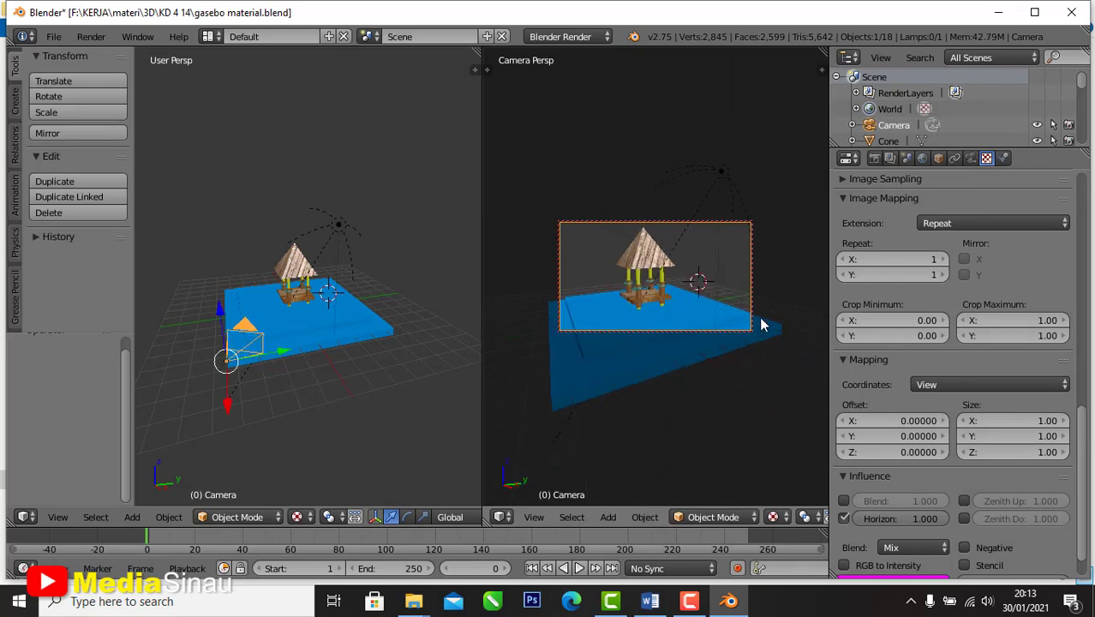
key(n)
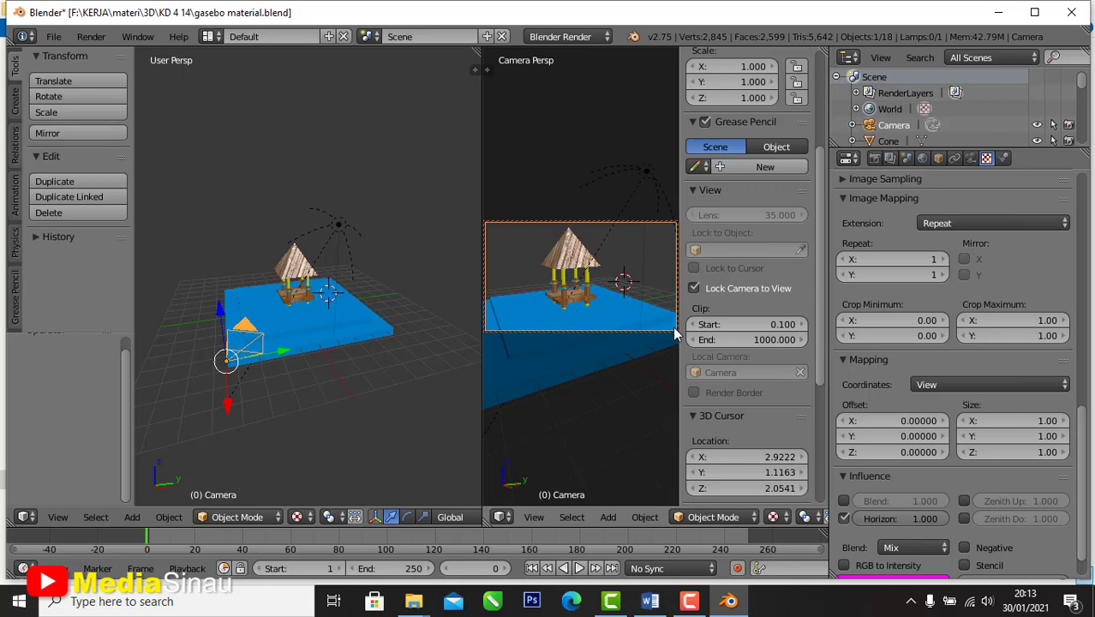
click(693, 288)
scroll(634, 291, up, 2)
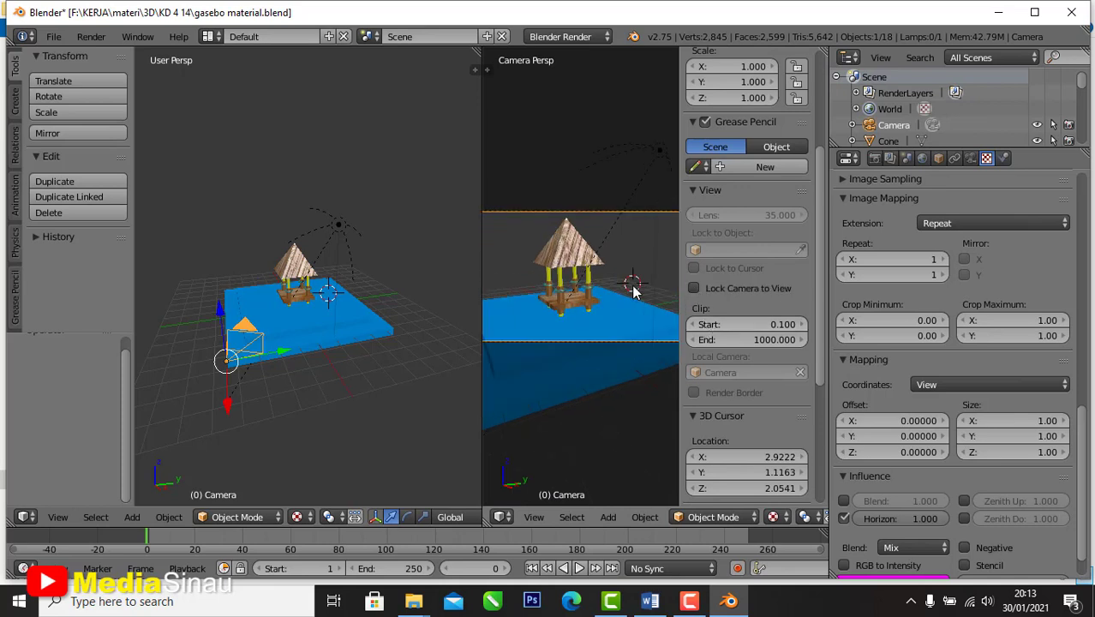
scroll(632, 291, up, 1)
click(693, 289)
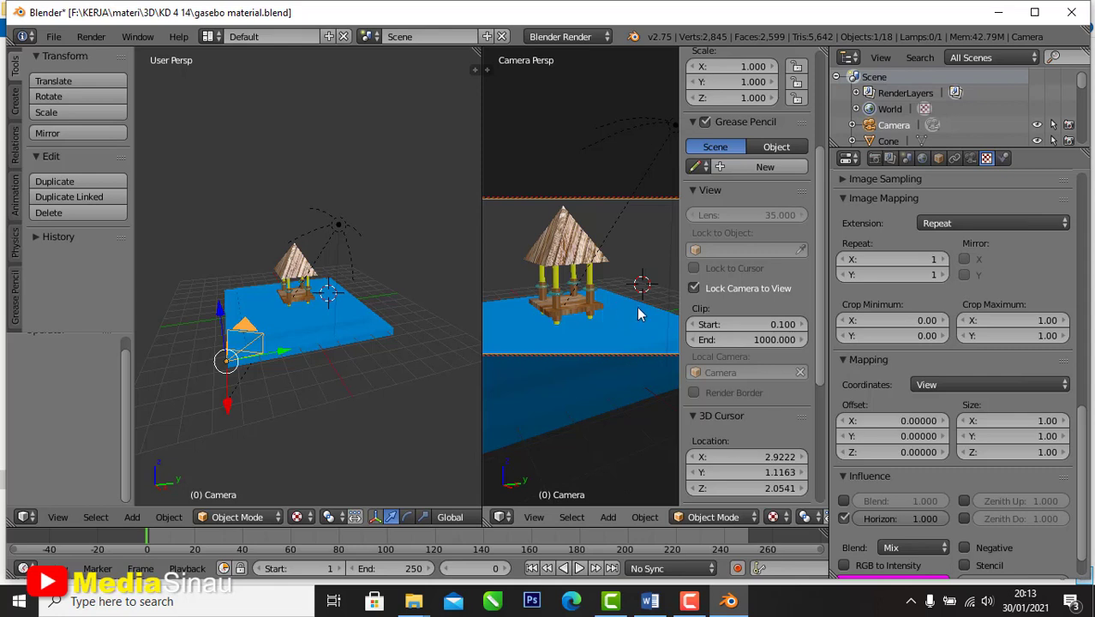
key(n)
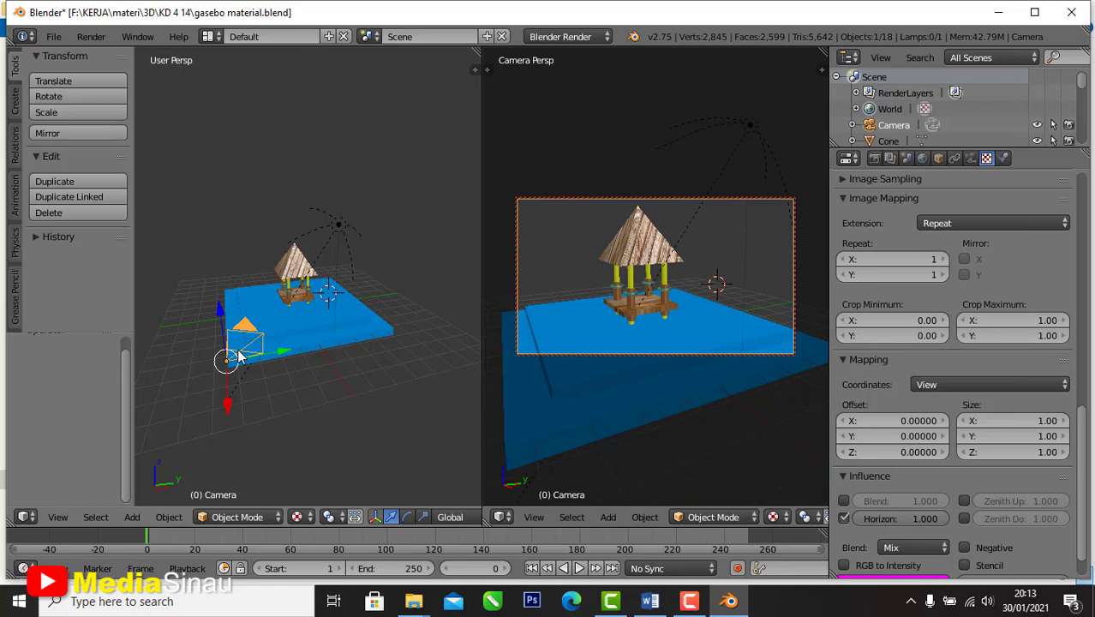
Move the camera about 0.098 along the global Y axis and about -0.275 along the global X axis
key(g)
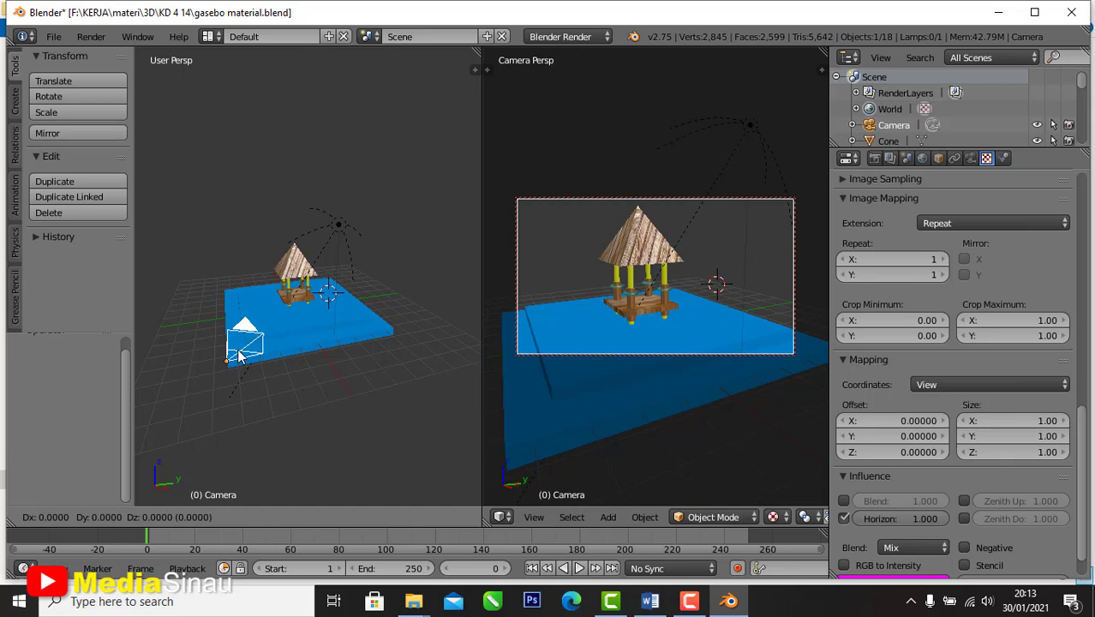
key(y)
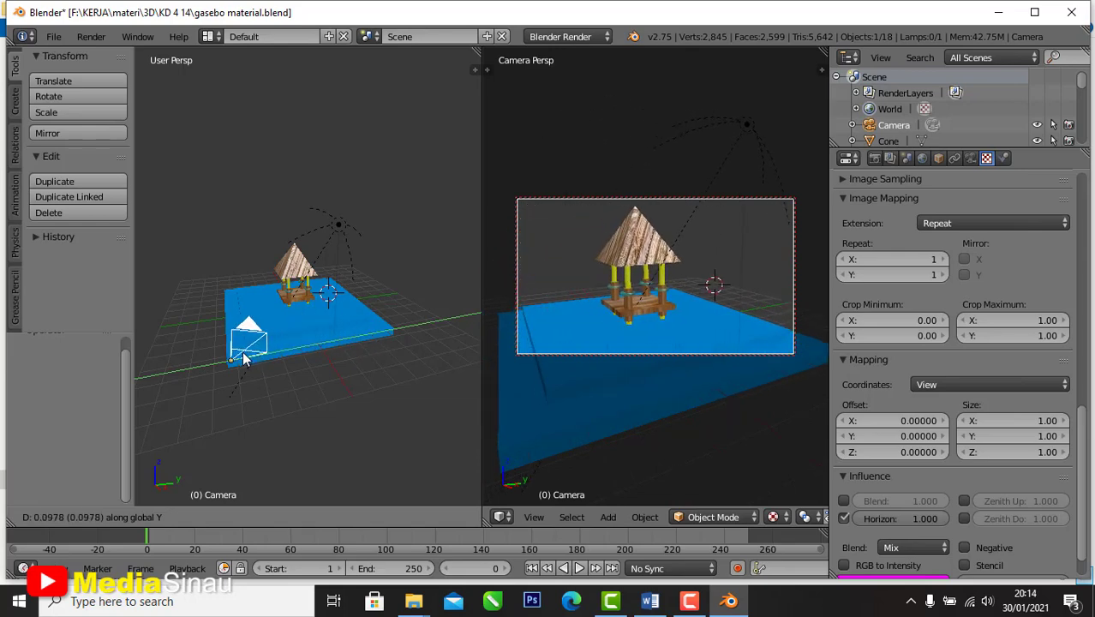
click(243, 356)
key(g)
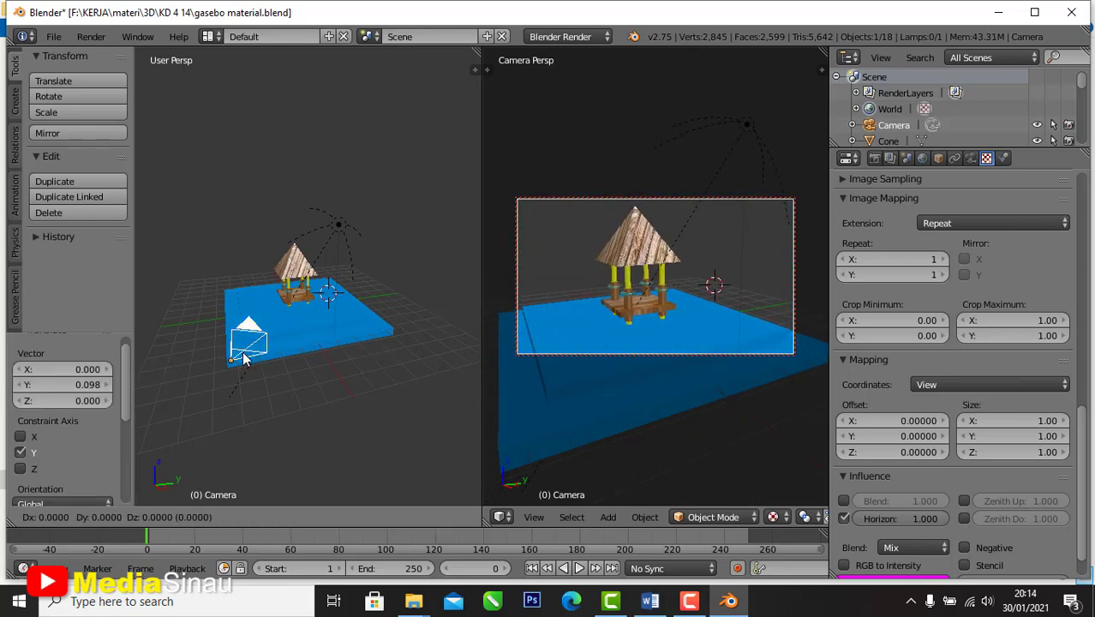
key(x)
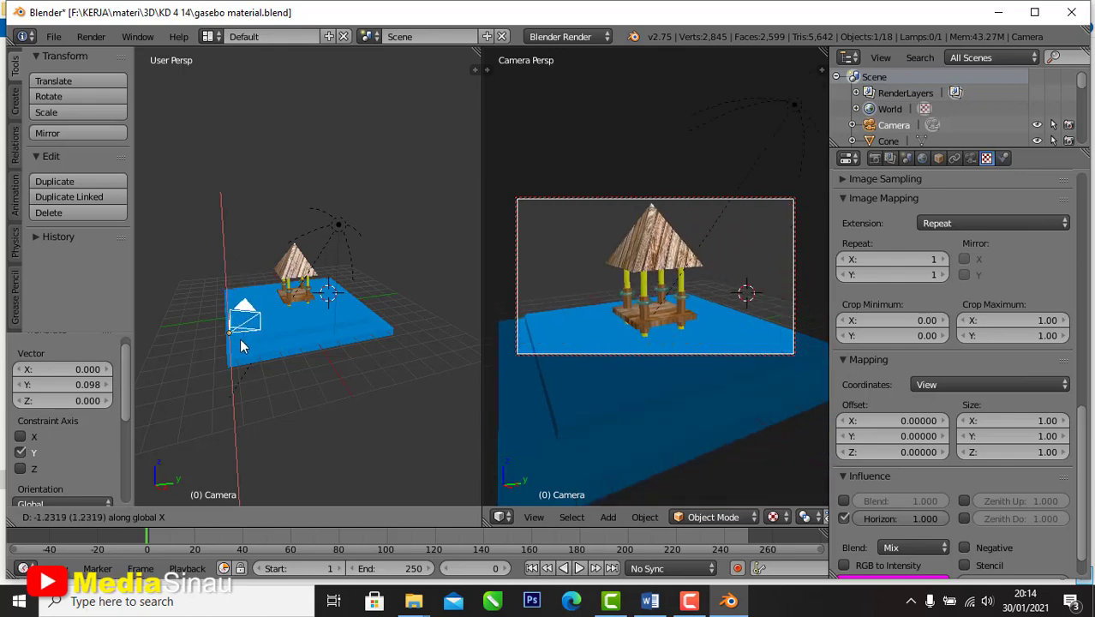
click(245, 351)
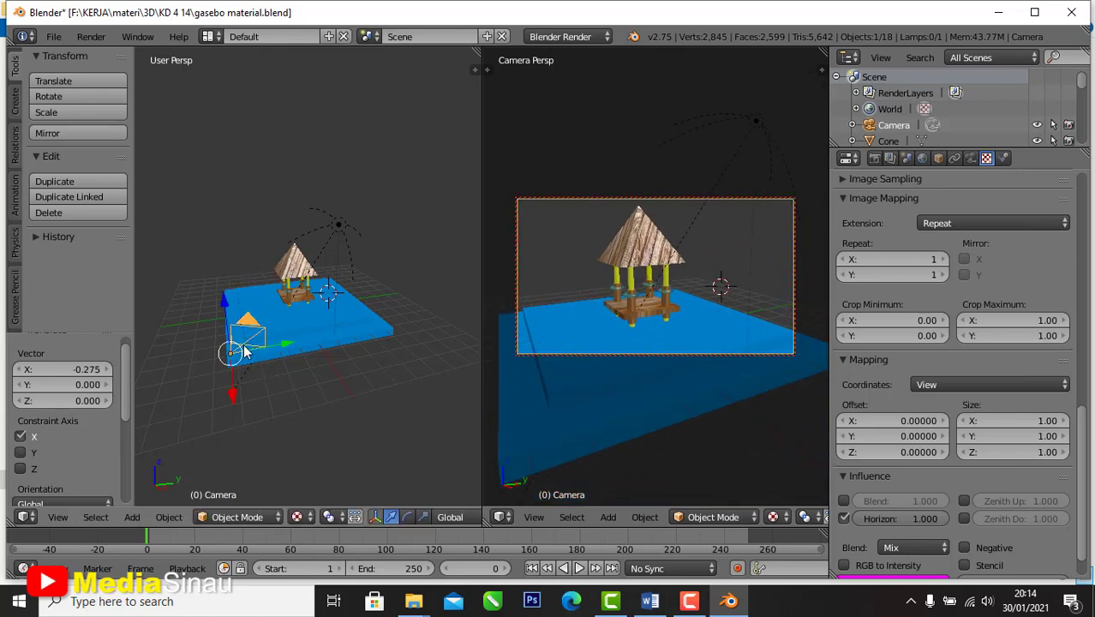
Rotate the camera about 4.8° around the global Z axis
key(r)
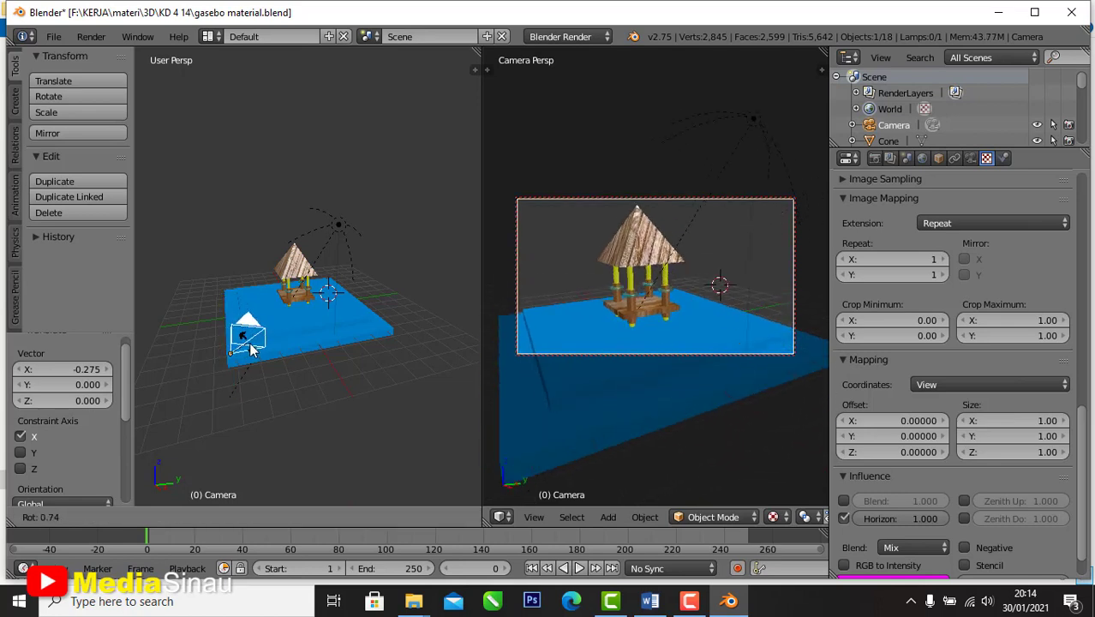
key(Escape)
key(r)
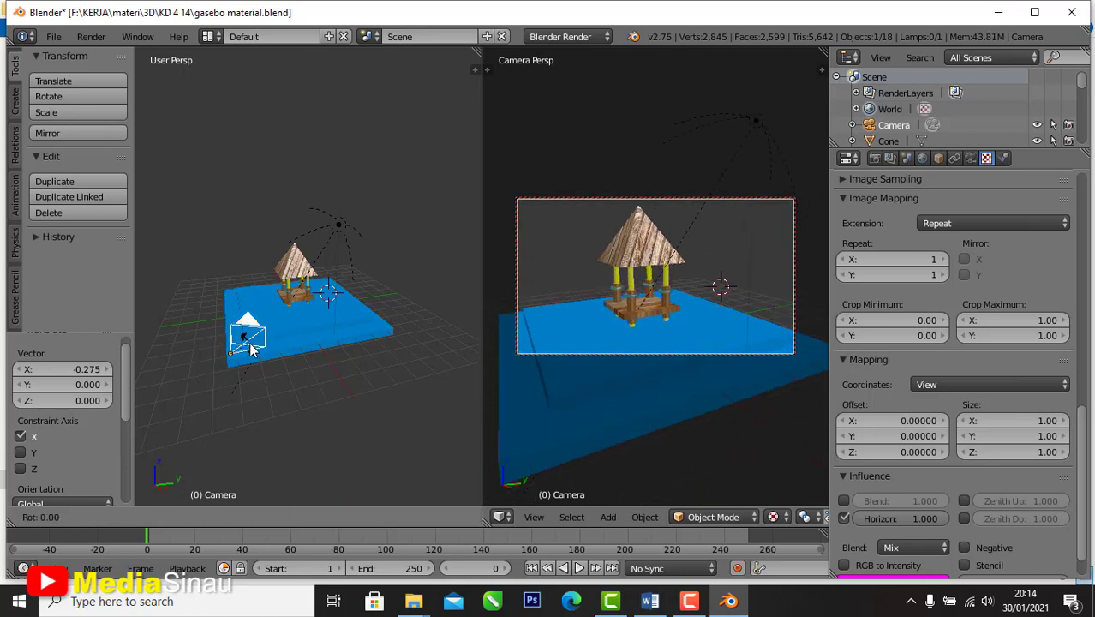
key(z)
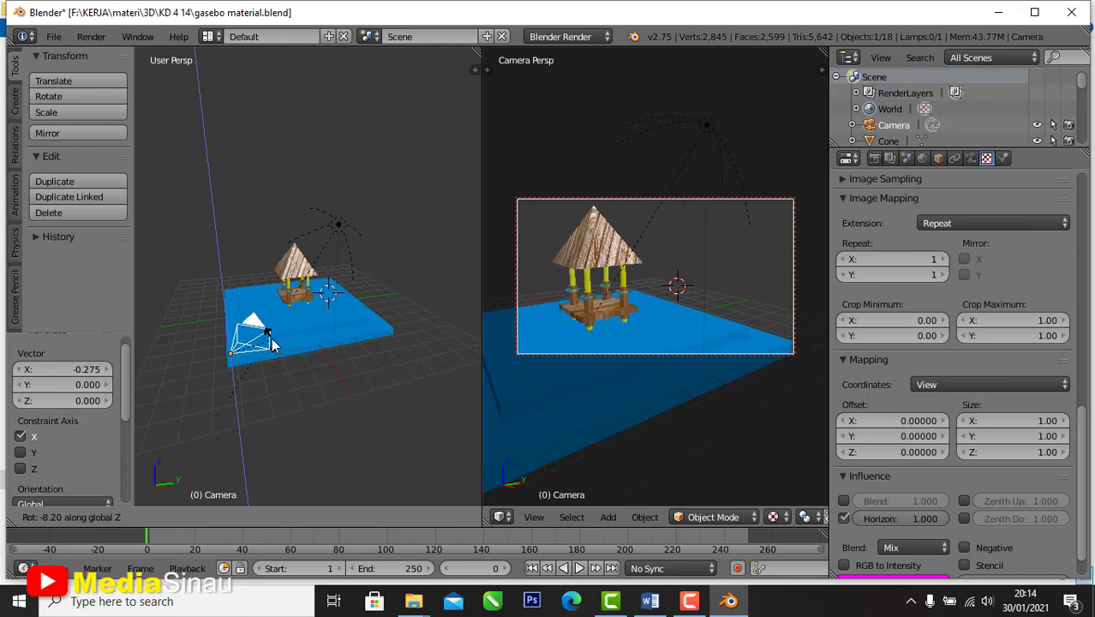
click(261, 342)
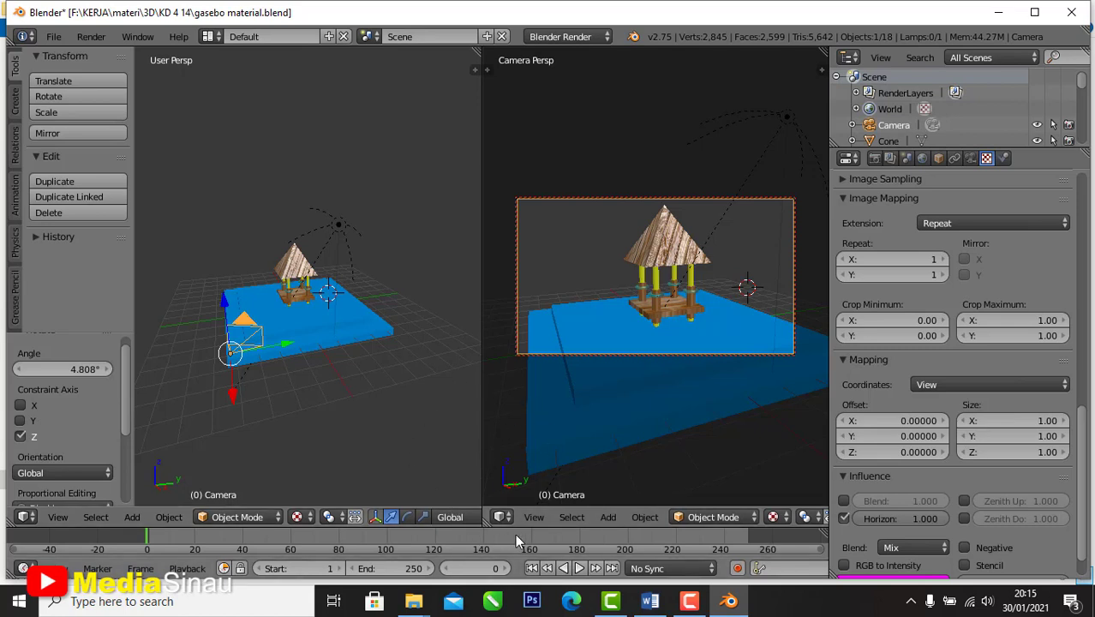
Start Walk Navigation in the camera viewport and move the camera toward the gazebo and back away from it
click(534, 519)
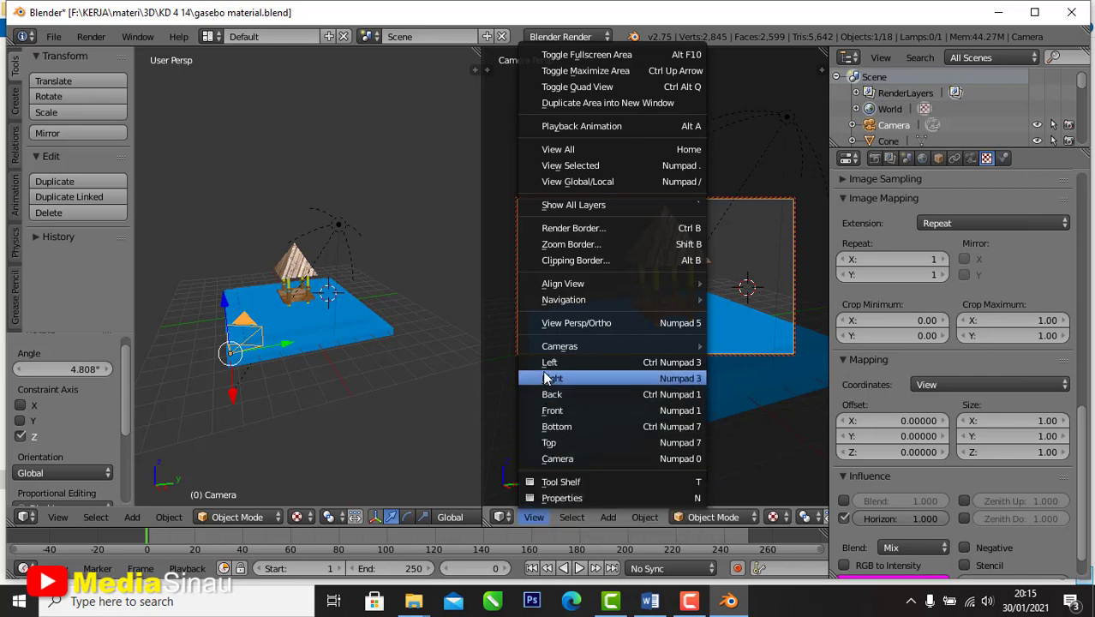
mouse_move(569, 299)
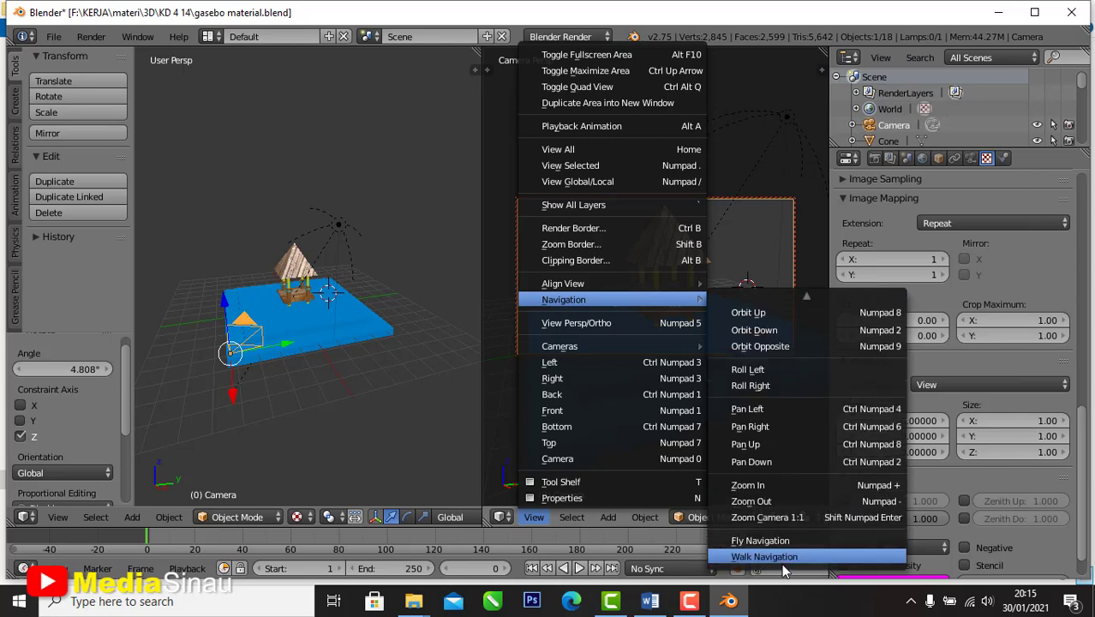
click(780, 559)
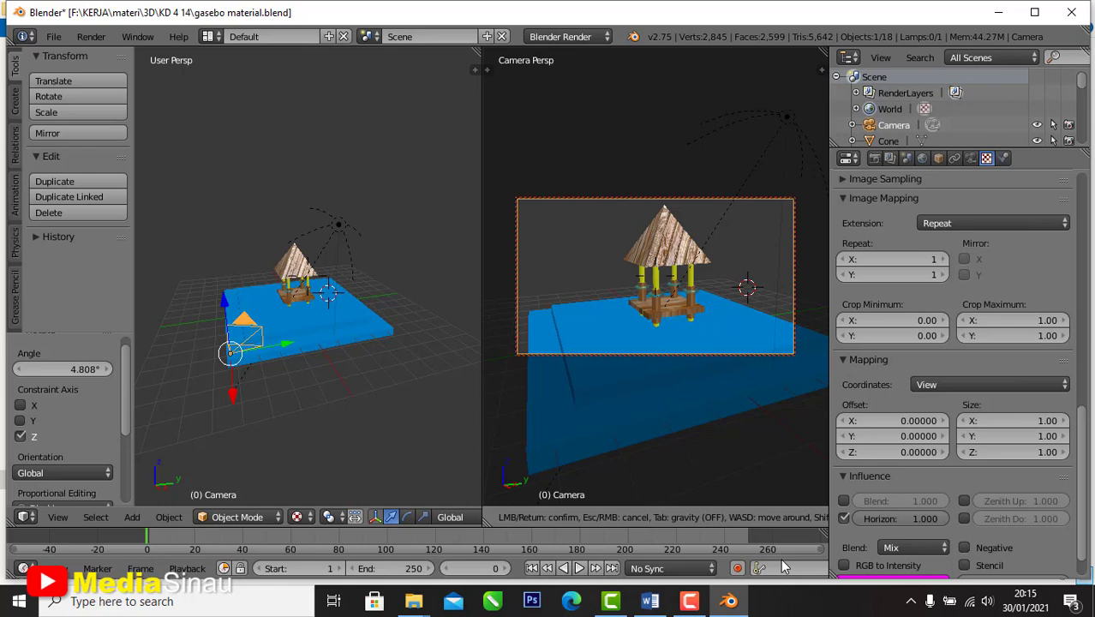
key(w)
key(w)
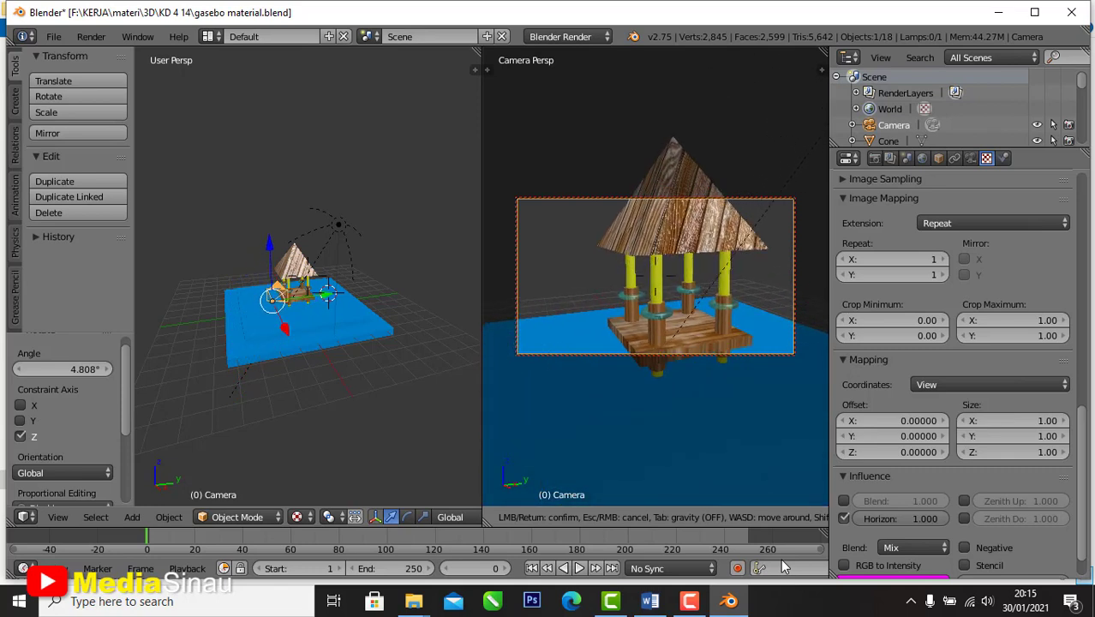
key(s)
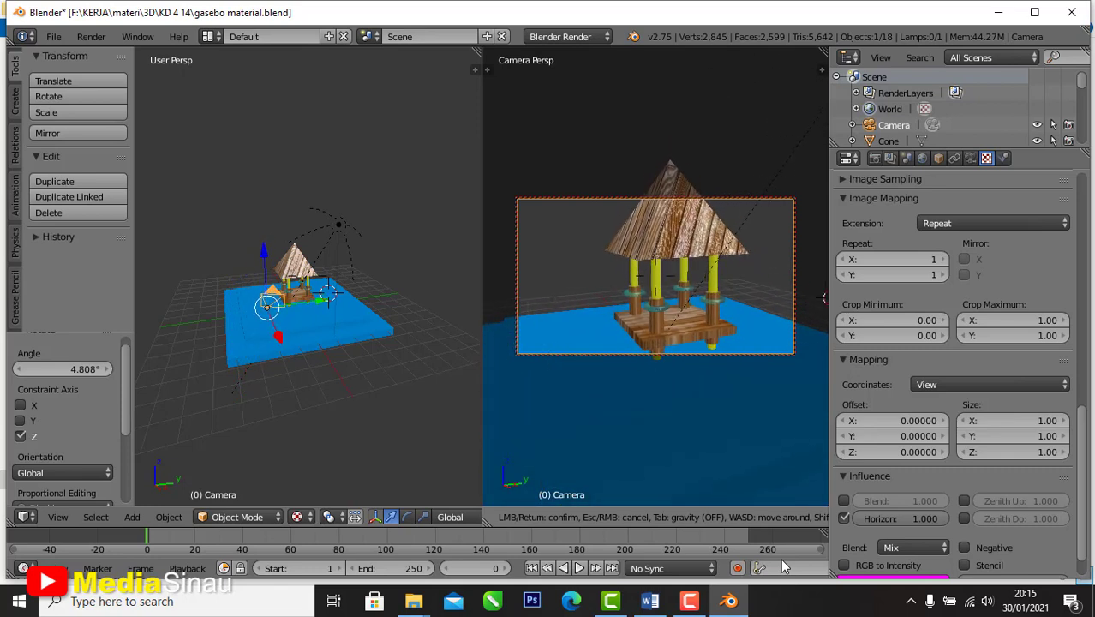
key(s)
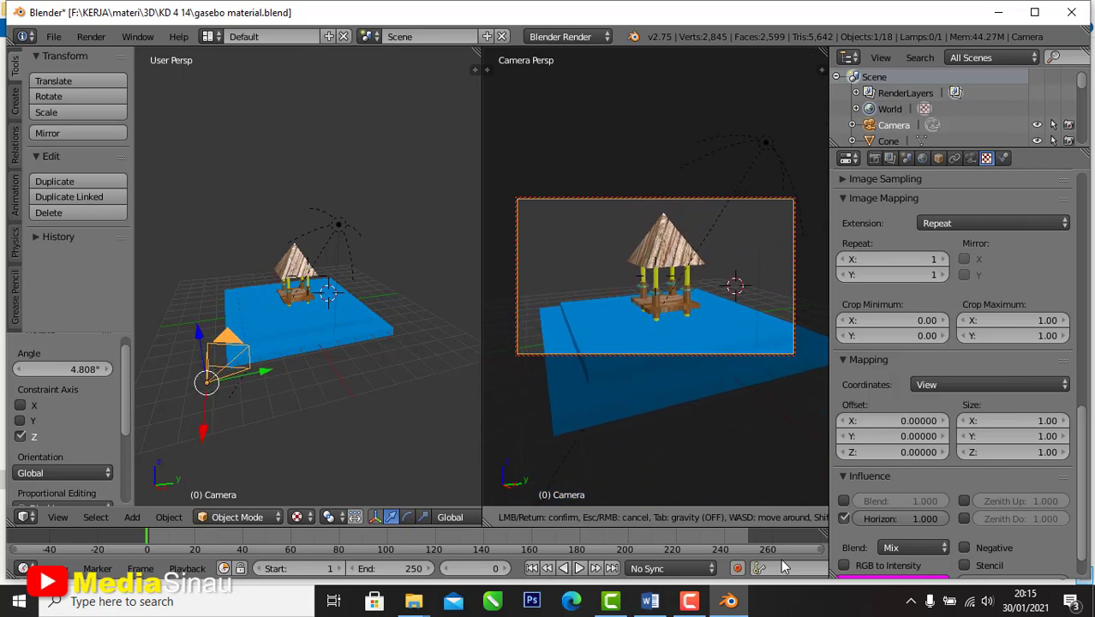
Walk the camera sideways to the left and back across to the right of the gazebo
key(a)
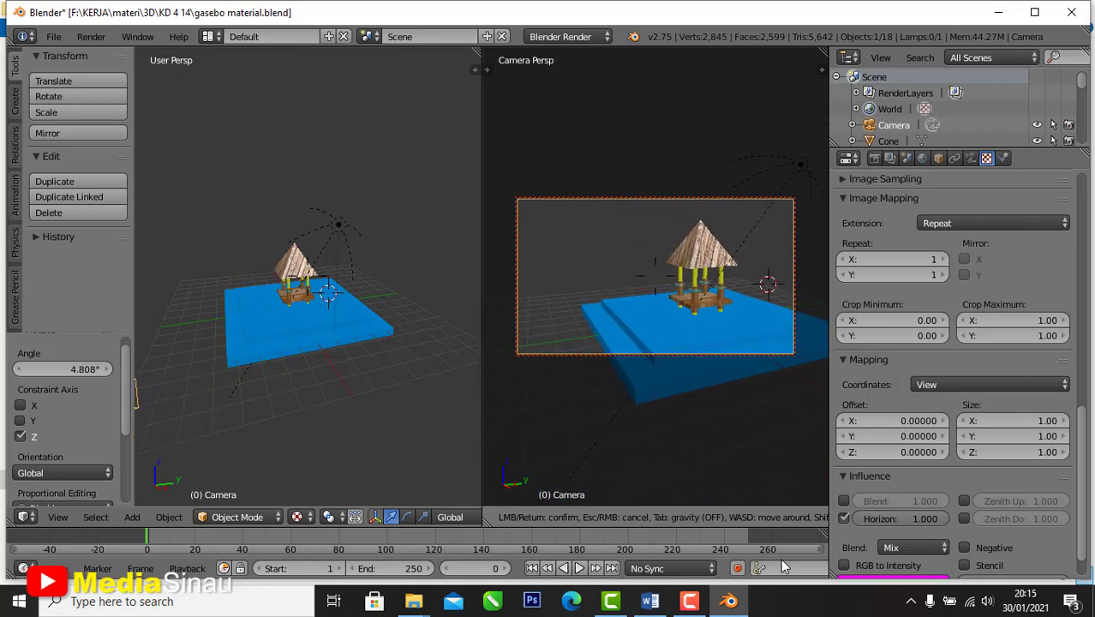
key(d)
key(d)
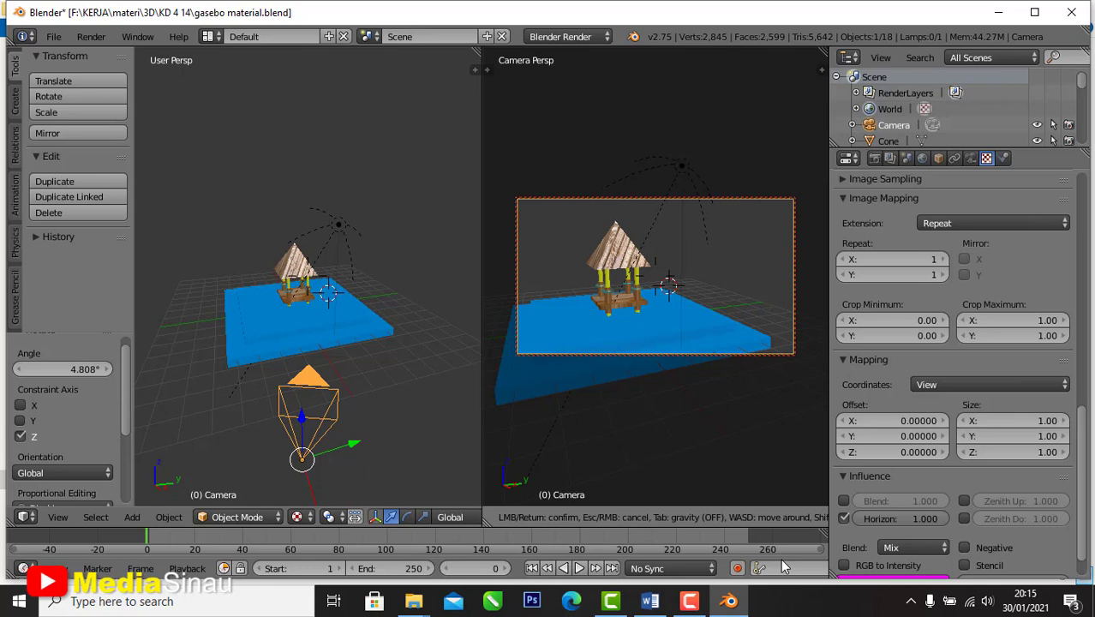
Lower and raise the camera in Walk Navigation, bring it to the gazebo's left front side, and accept the position
key(q)
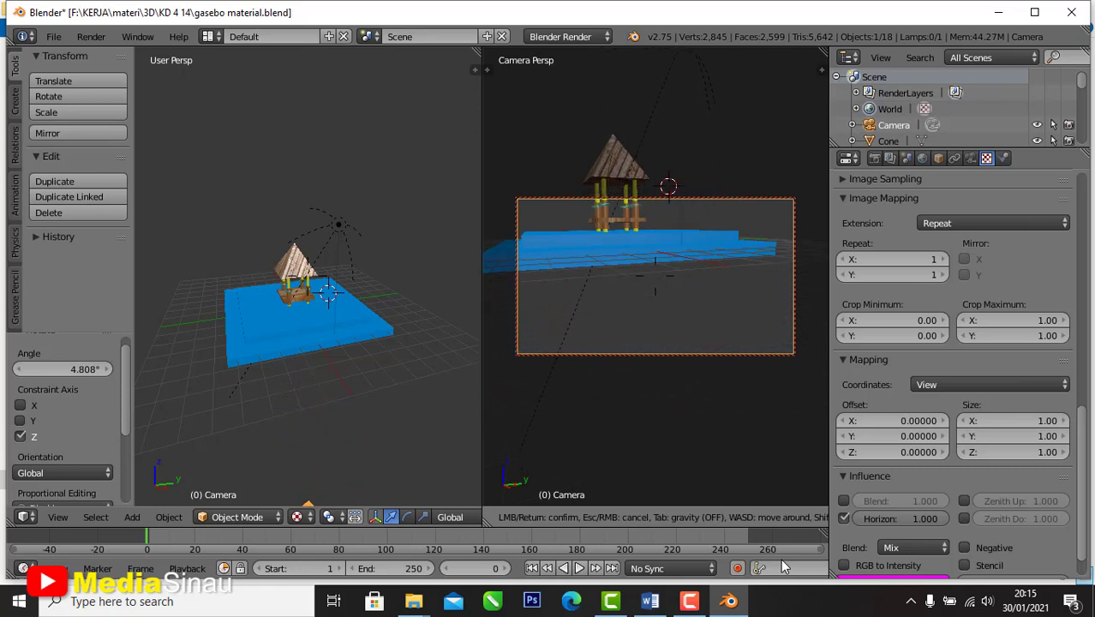
key(e)
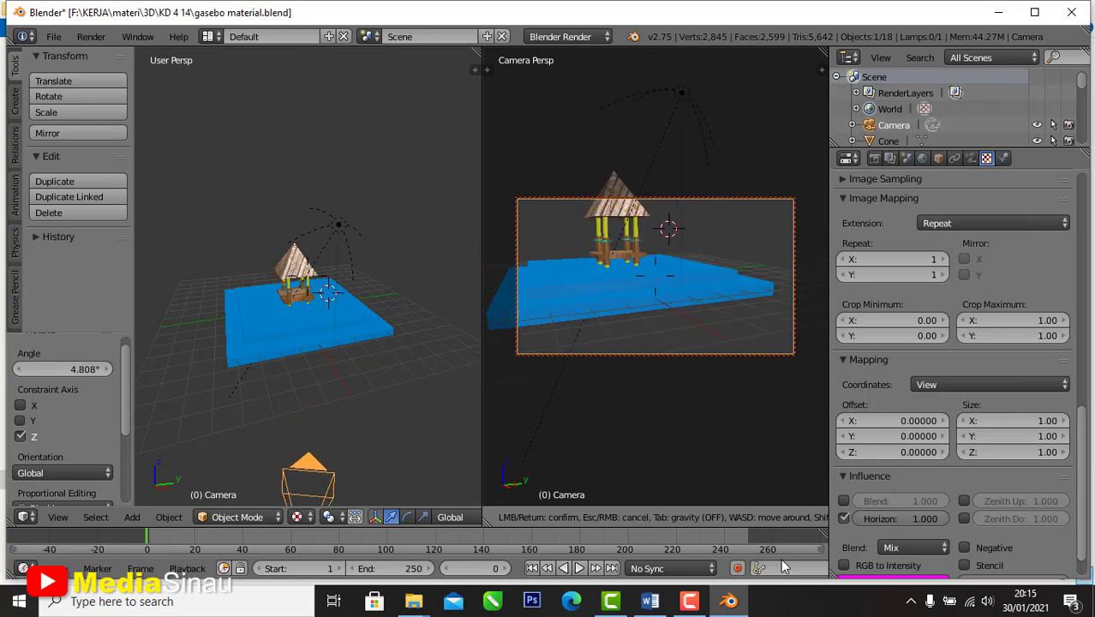
key(e)
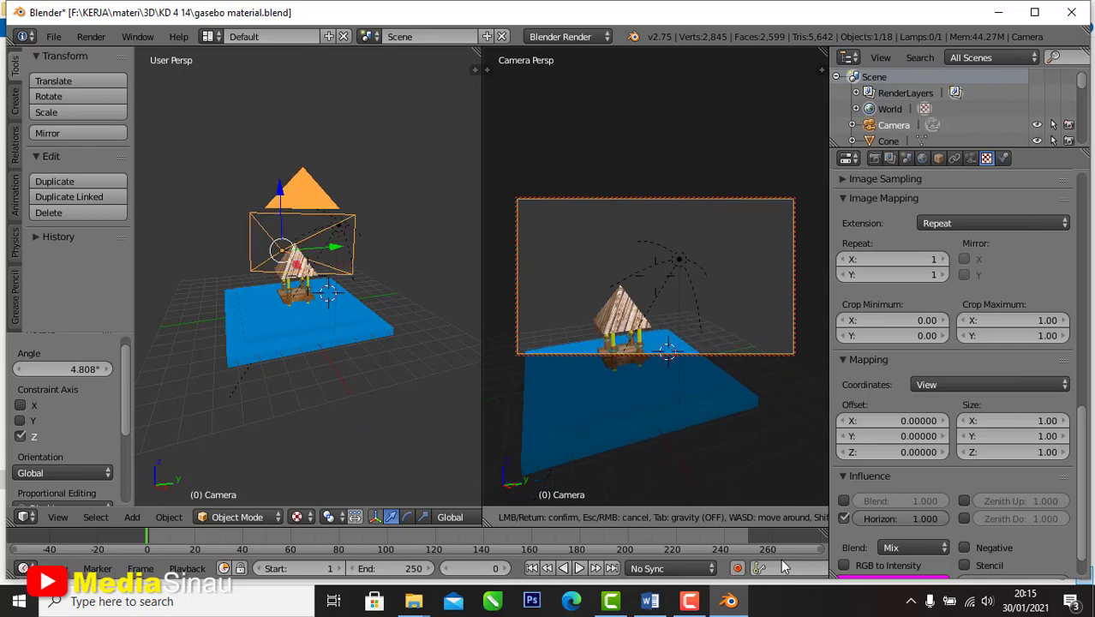
key(q)
key(q)
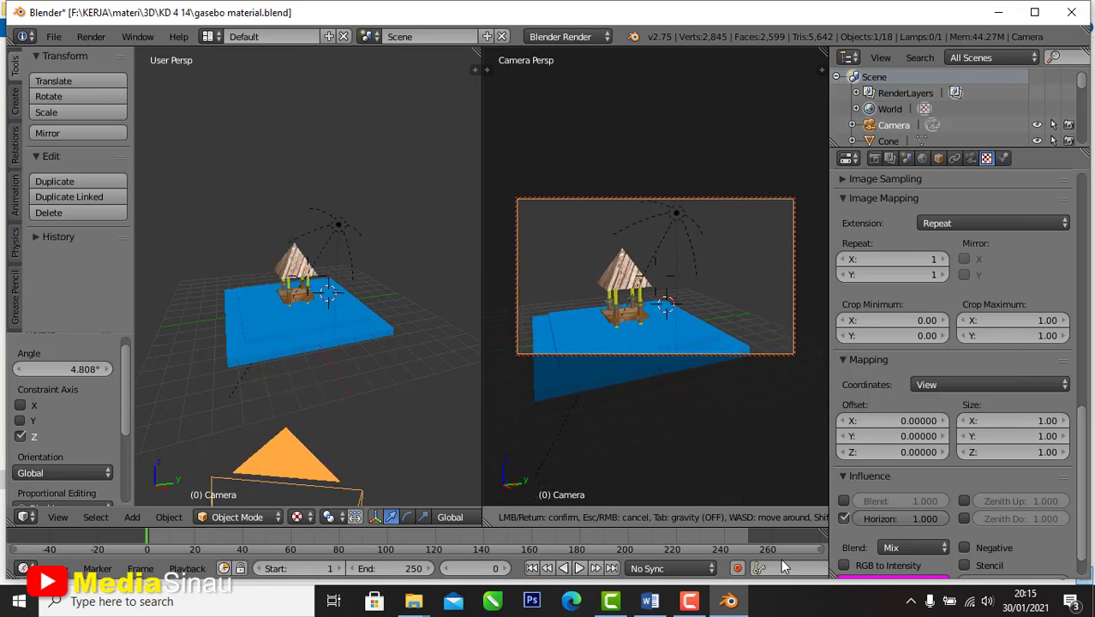
key(w)
key(a)
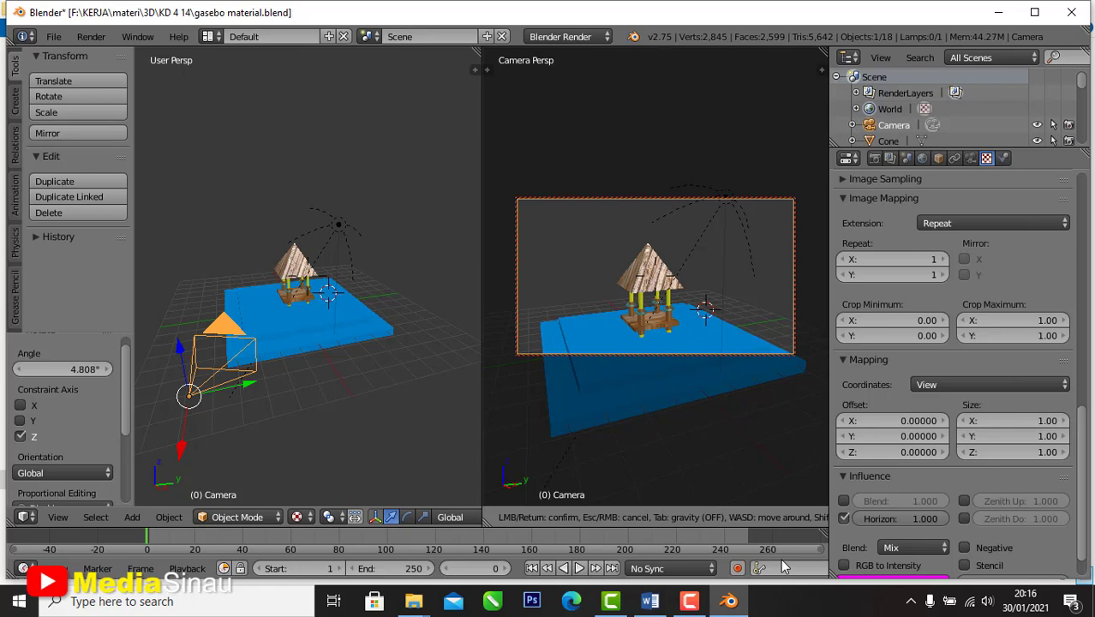
click(781, 566)
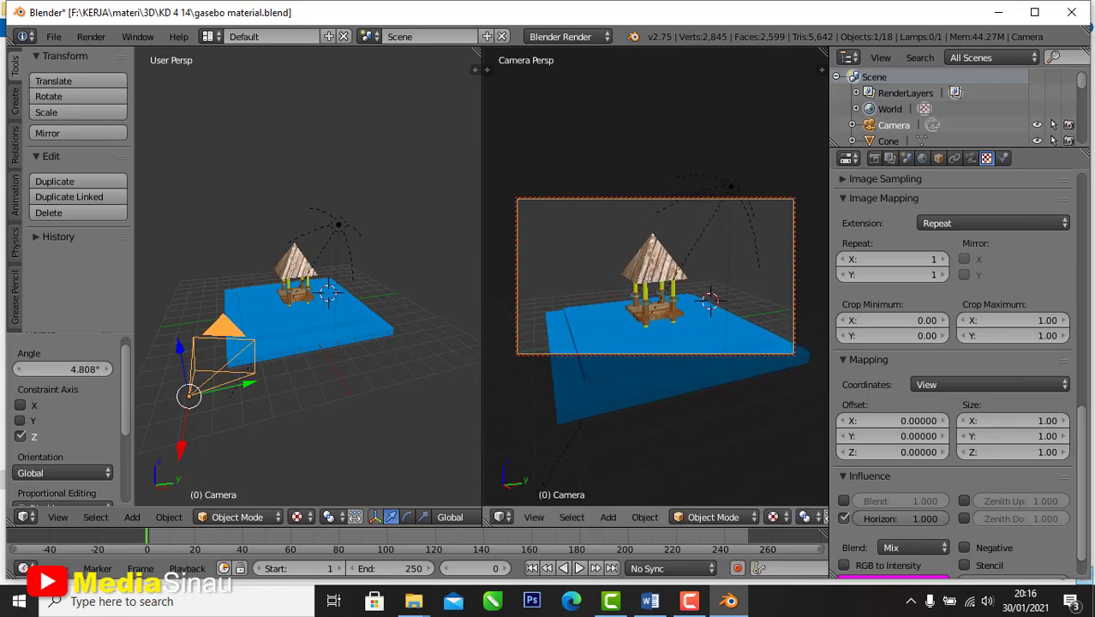
Use Fly Navigation to move the camera forward, backward, down and up around the gazebo, and accept the flown position
click(534, 517)
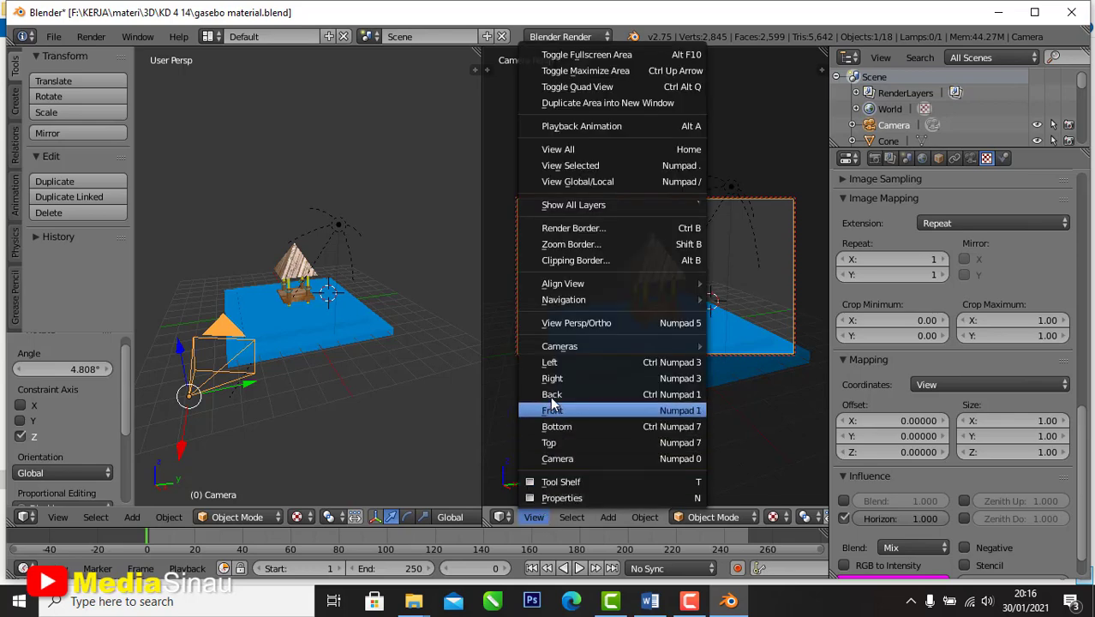
mouse_move(566, 302)
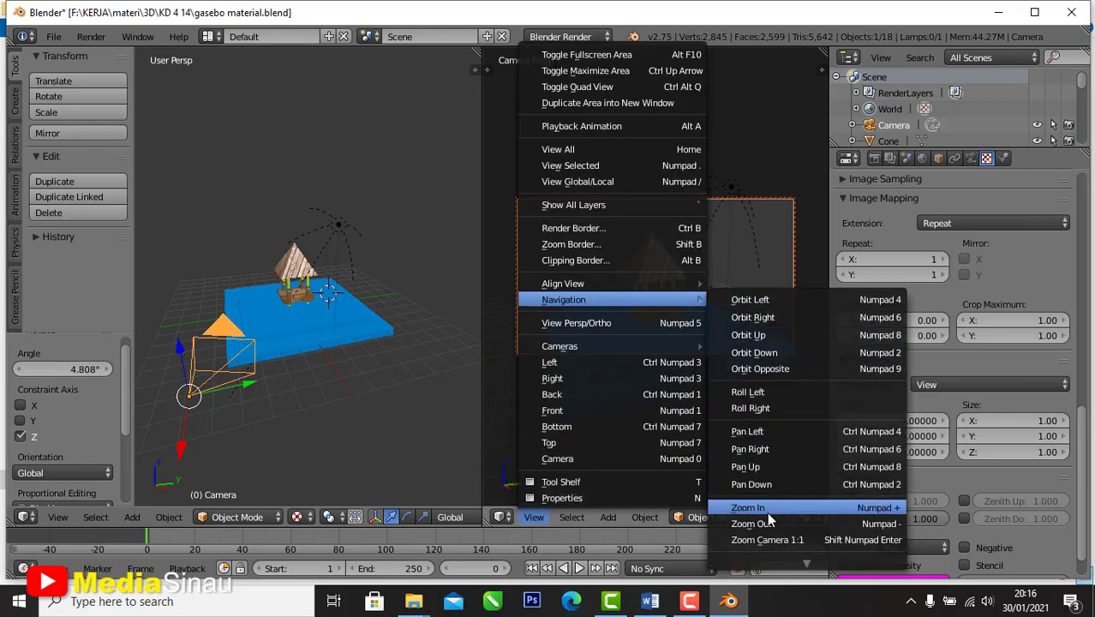
mouse_move(811, 567)
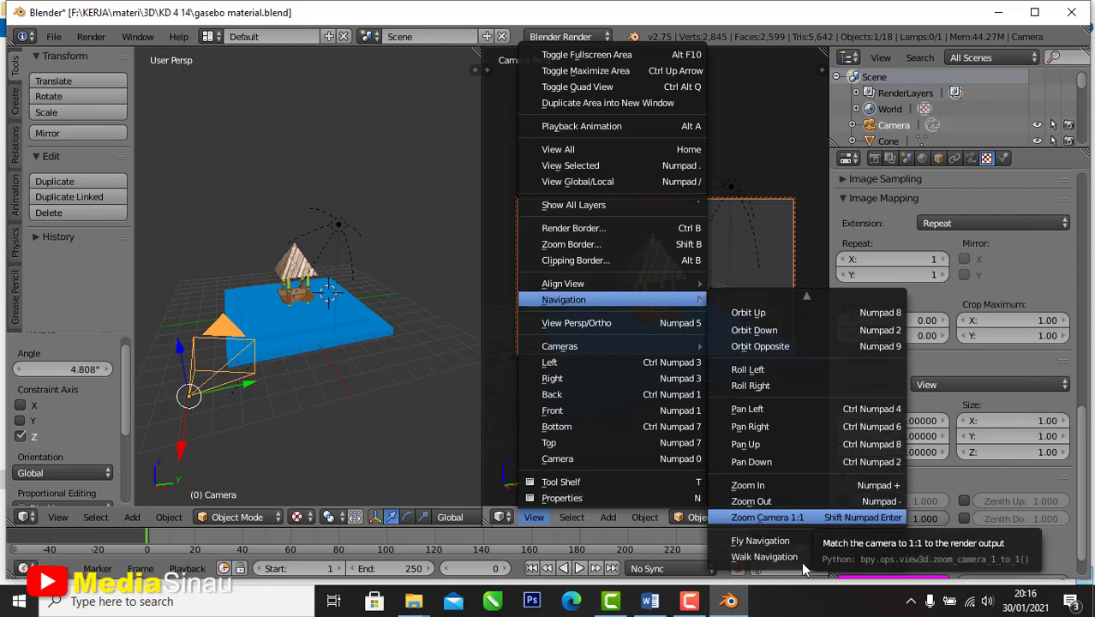
click(786, 546)
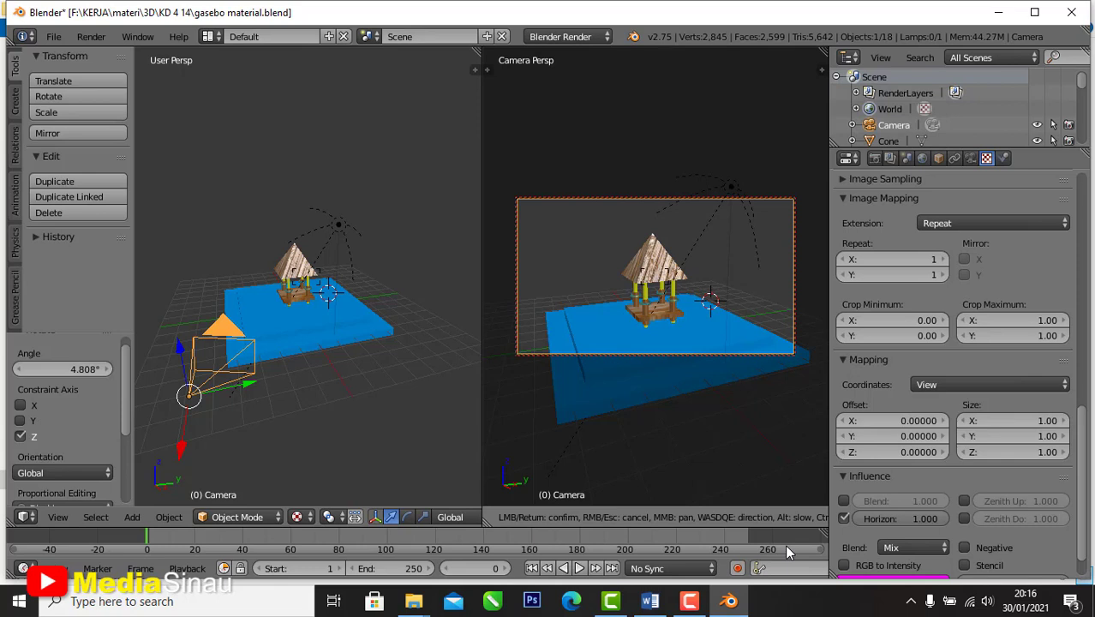
key(w)
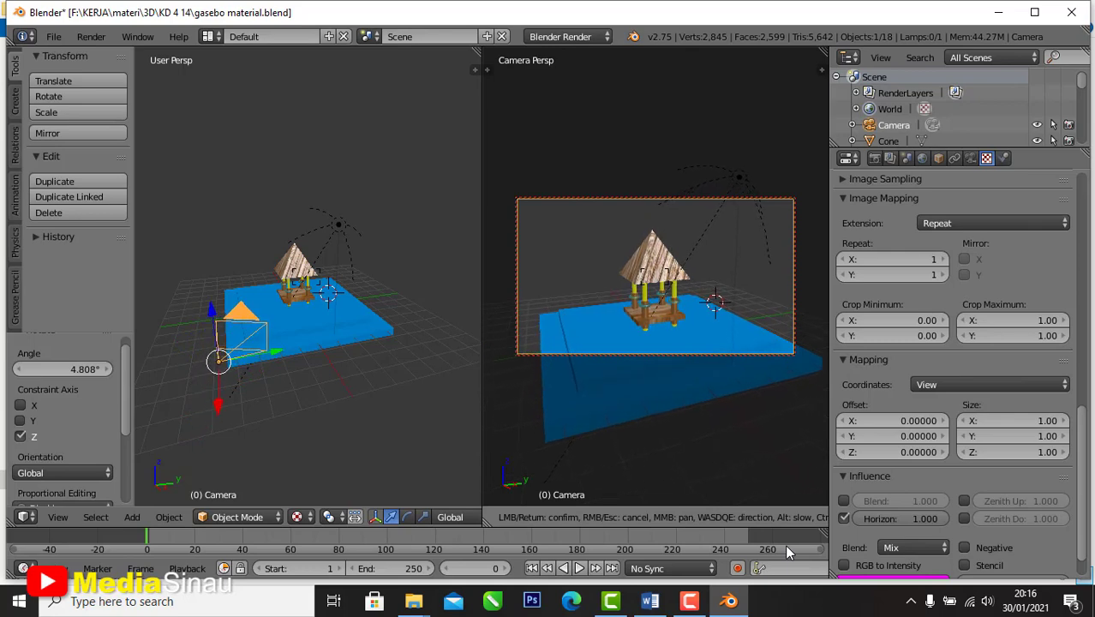
key(s)
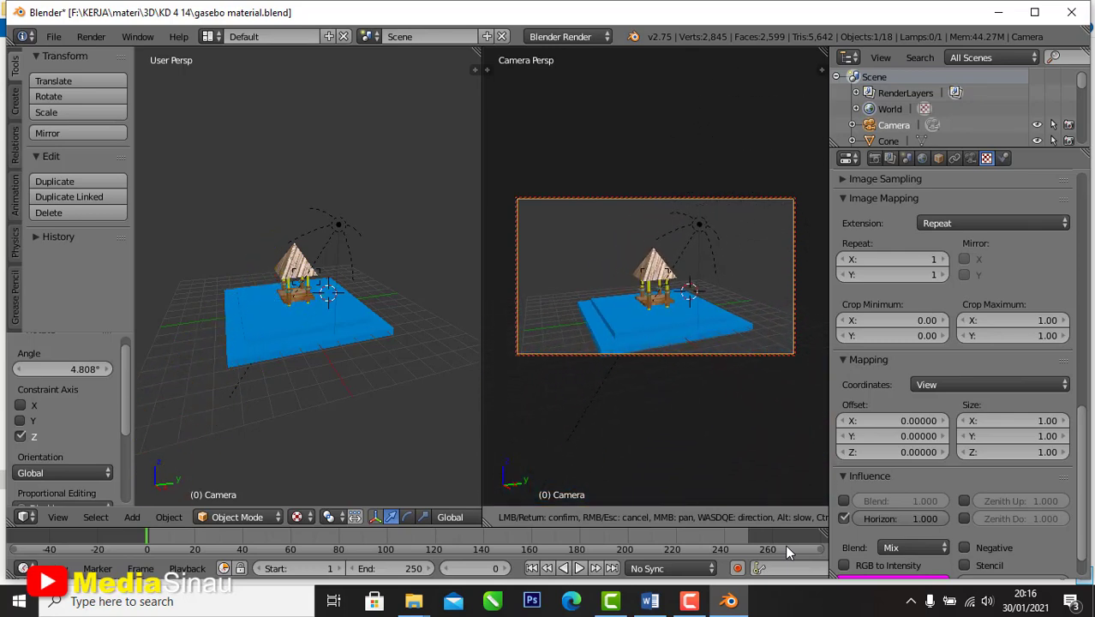
key(q)
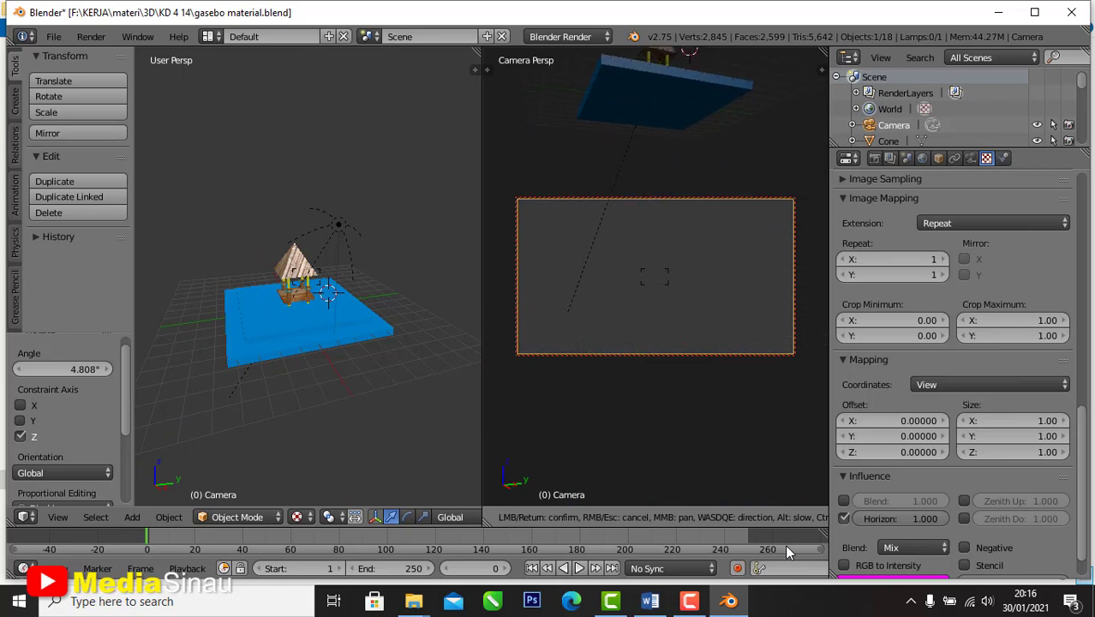
key(e)
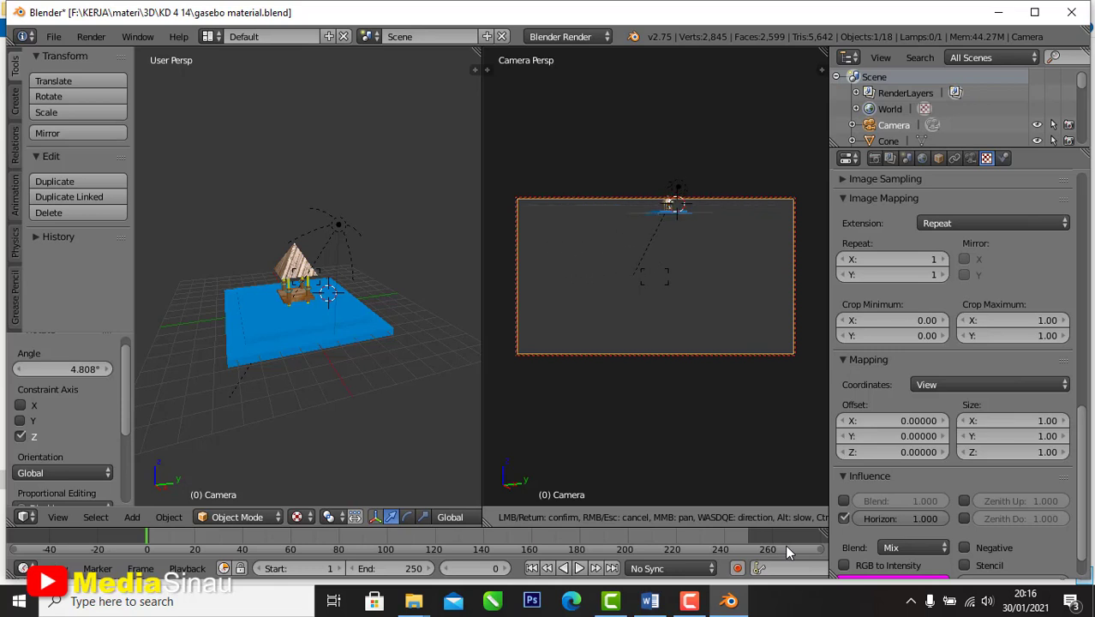
key(Return)
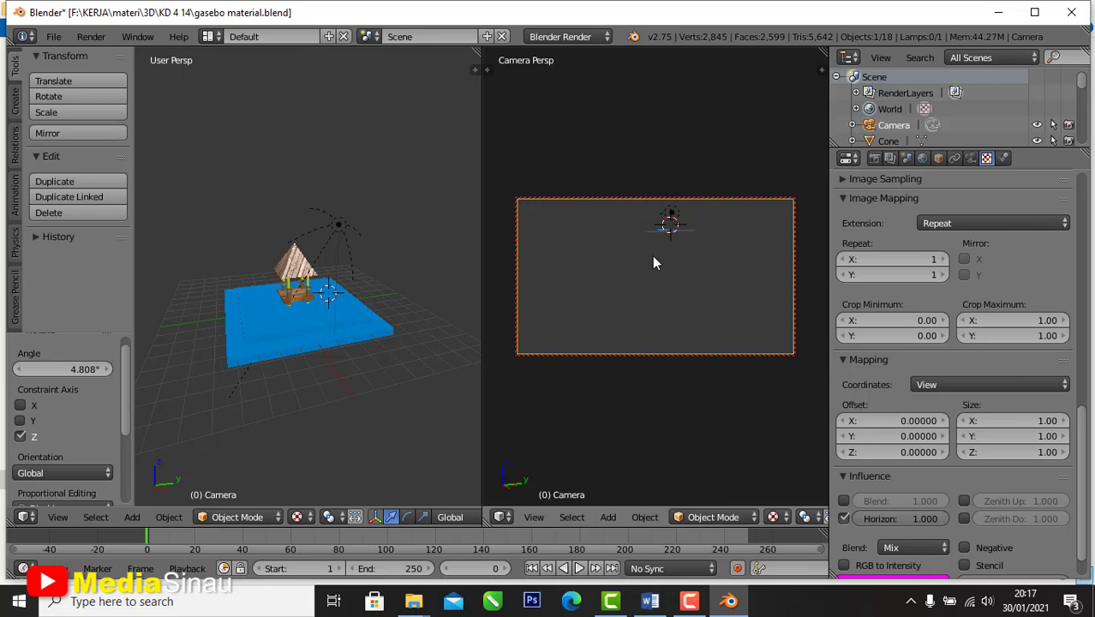
Bring the camera back close to the gazebo and orbit it until the whole blue platform fits inside the camera frame
middle_drag(652, 255, 644, 286)
scroll(671, 235, up, 2)
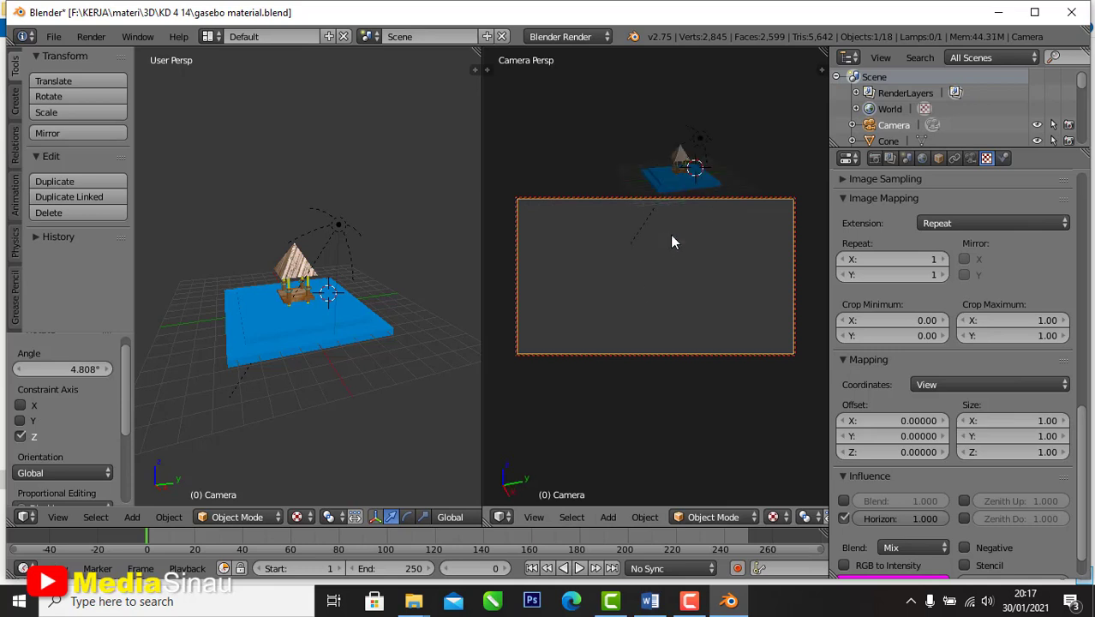
shift+scroll(671, 234, up, 3)
shift+scroll(671, 235, up, 2)
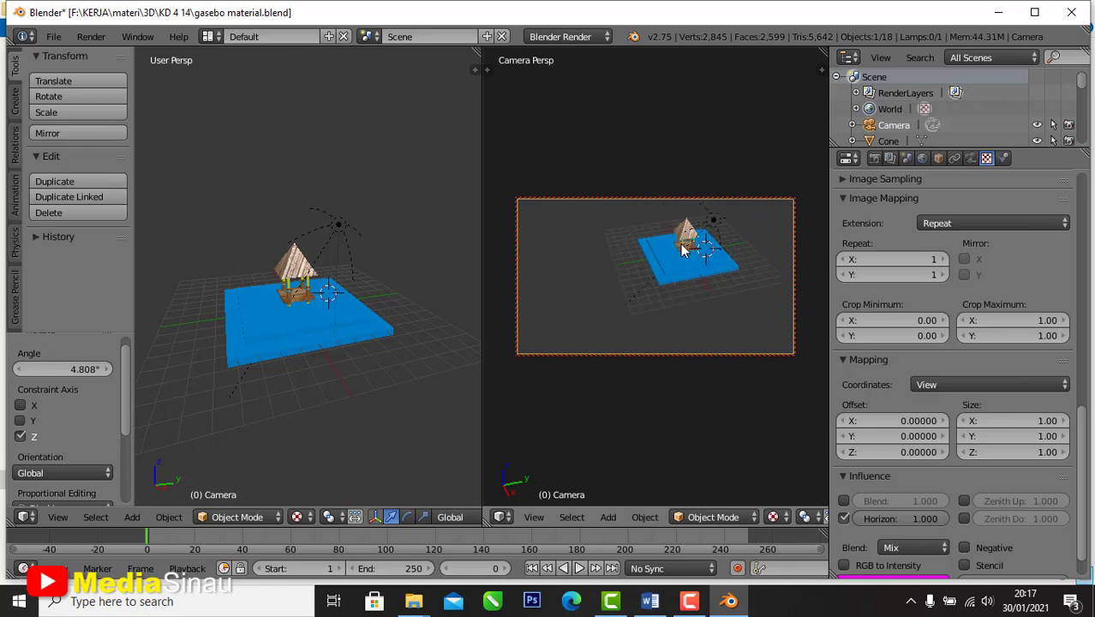
scroll(680, 245, up, 2)
scroll(680, 245, up, 2)
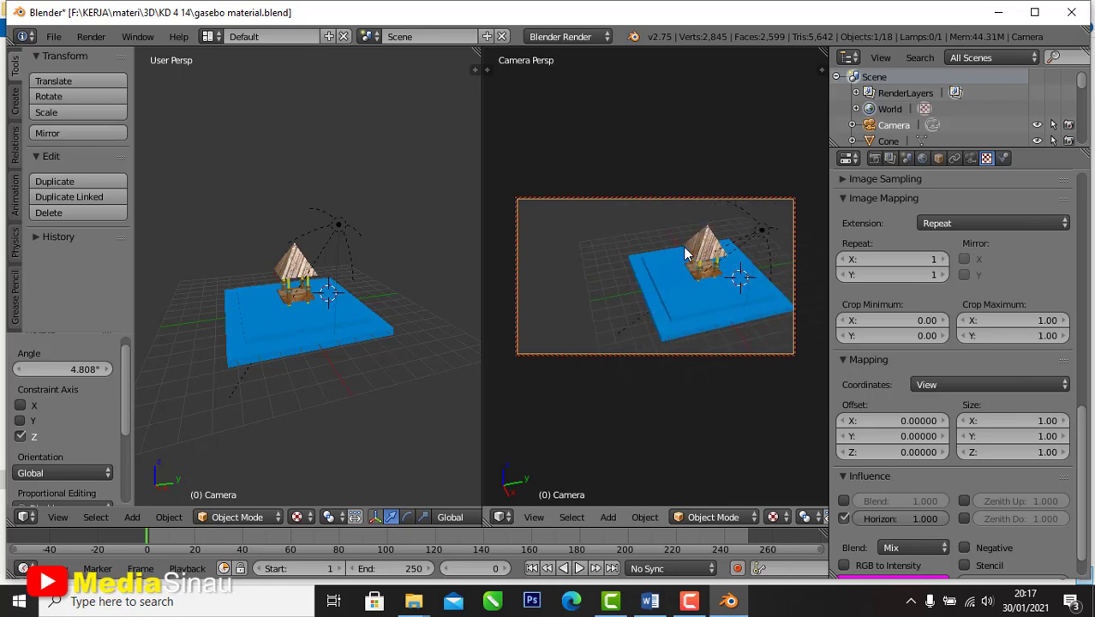
middle_drag(683, 247, 649, 219)
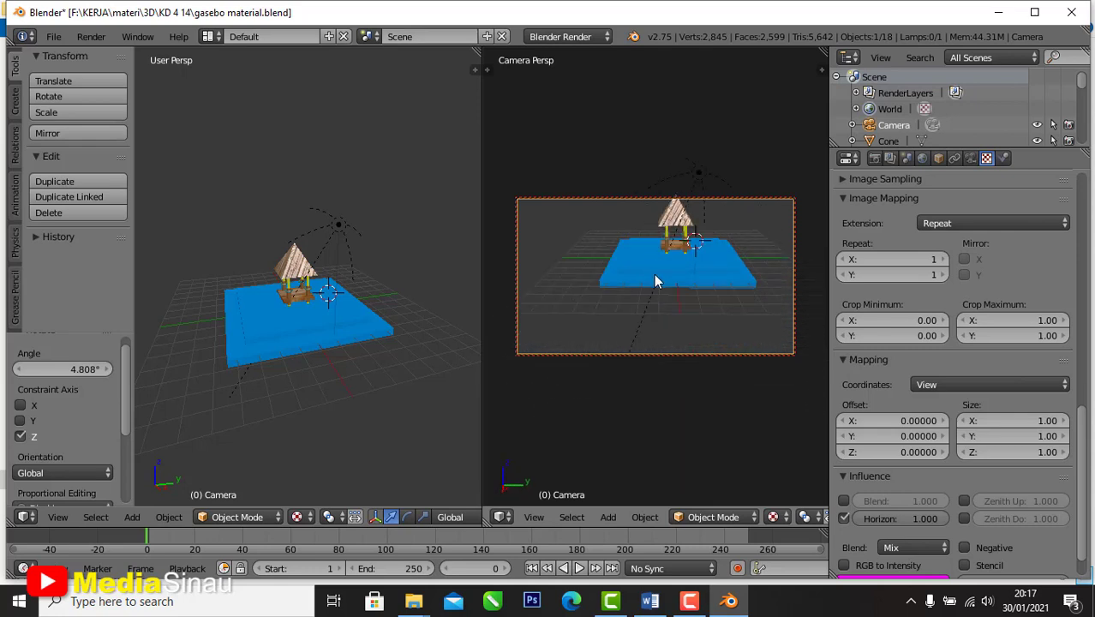
mouse_move(654, 275)
middle_down()
mouse_move(688, 277)
mouse_move(614, 270)
mouse_move(692, 287)
mouse_move(675, 276)
mouse_move(565, 274)
mouse_move(677, 286)
mouse_move(604, 286)
mouse_move(628, 232)
mouse_move(662, 259)
mouse_move(640, 268)
mouse_move(676, 277)
mouse_move(679, 297)
mouse_move(628, 291)
mouse_move(685, 286)
mouse_move(643, 289)
mouse_move(641, 268)
mouse_move(659, 347)
mouse_move(691, 232)
mouse_move(573, 276)
mouse_move(656, 366)
mouse_move(687, 269)
mouse_move(596, 312)
mouse_move(662, 285)
mouse_move(597, 316)
mouse_move(657, 289)
mouse_move(604, 318)
mouse_move(623, 320)
mouse_move(681, 289)
mouse_move(662, 273)
mouse_move(528, 280)
mouse_move(670, 186)
mouse_move(570, 375)
mouse_move(568, 255)
mouse_move(558, 304)
mouse_move(645, 293)
mouse_move(639, 278)
middle_up()
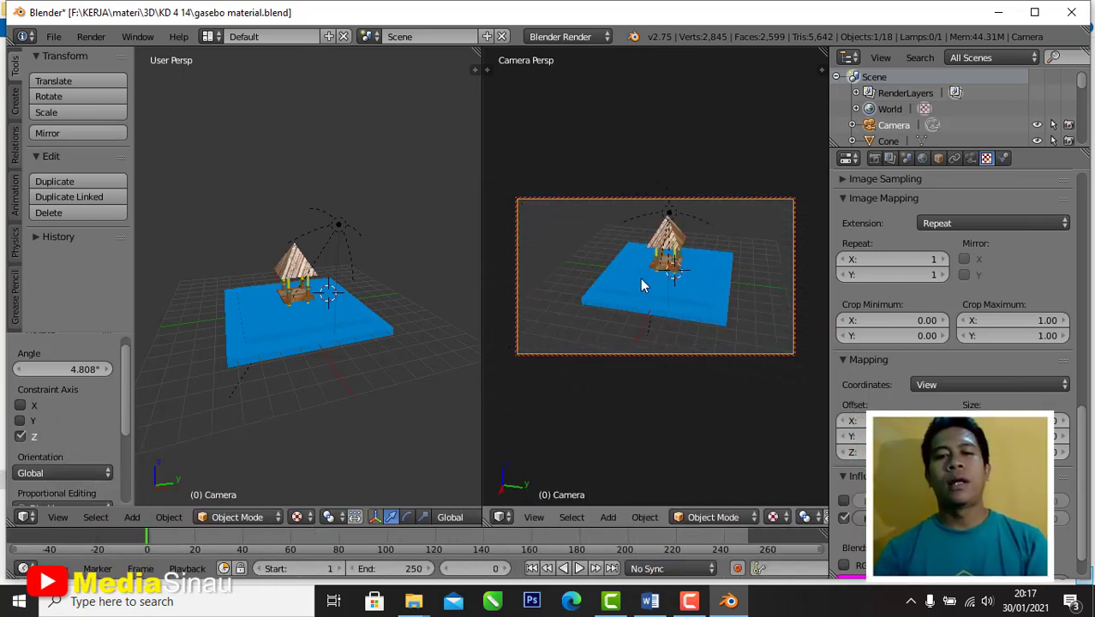